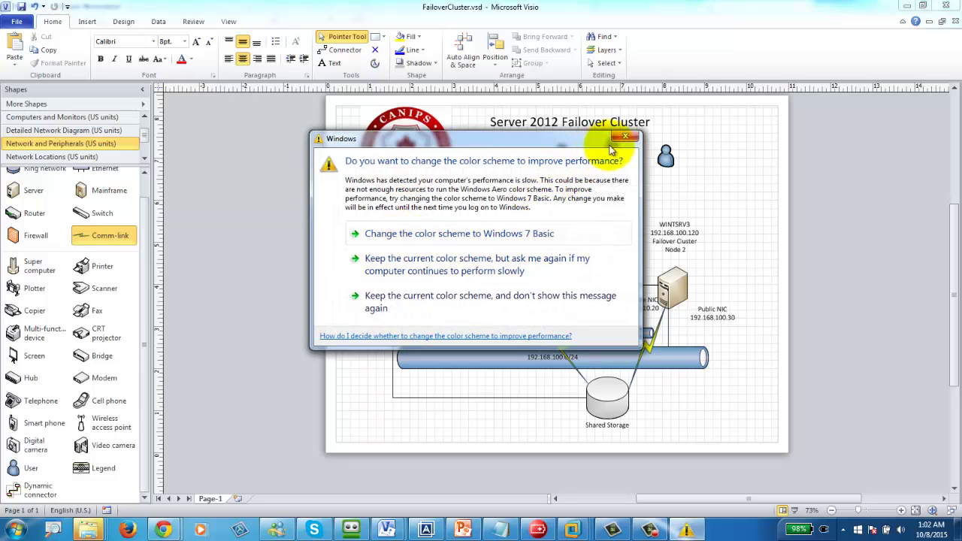
- Dismiss the color scheme message and delete the IP address line 192.168.100.110 from the WINTSRV2 label
{"action": "left_click", "coordinate": [629, 138]}
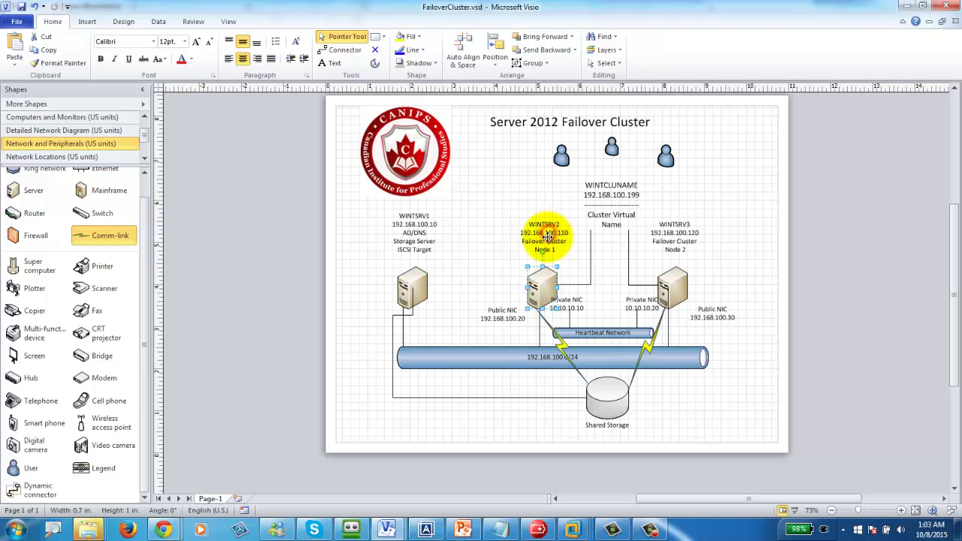
{"action": "left_click", "coordinate": [545, 287]}
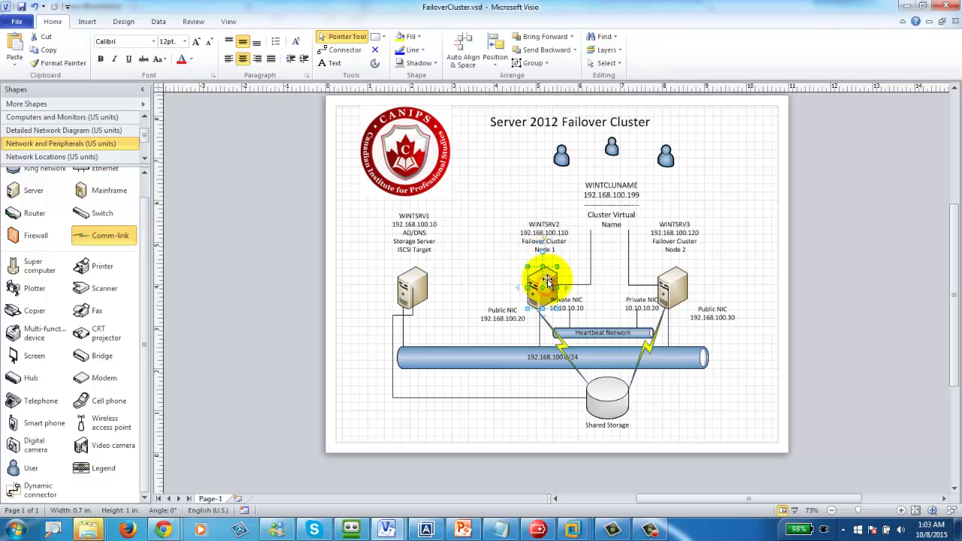
{"action": "double_click", "coordinate": [547, 284]}
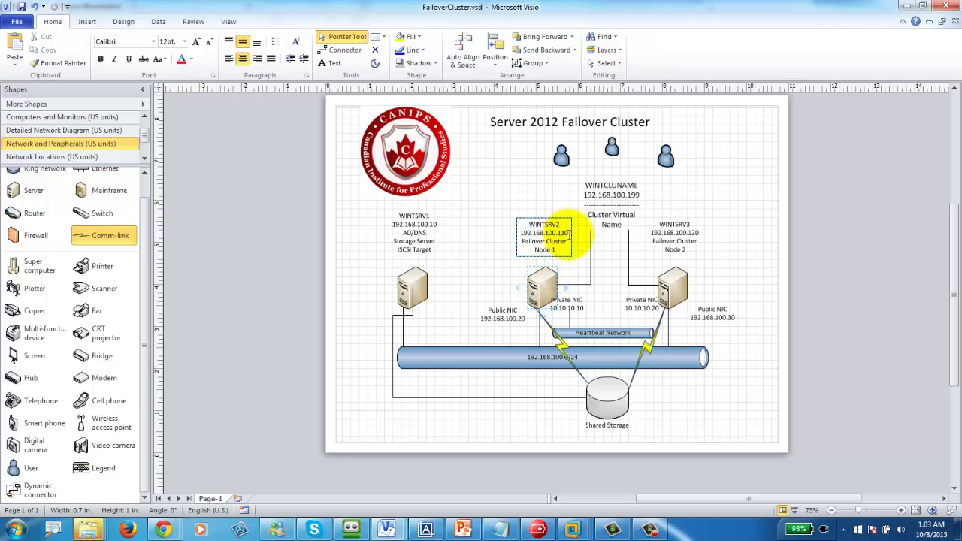
{"action": "left_click_drag", "start_coordinate": [569, 234], "coordinate": [516, 233]}
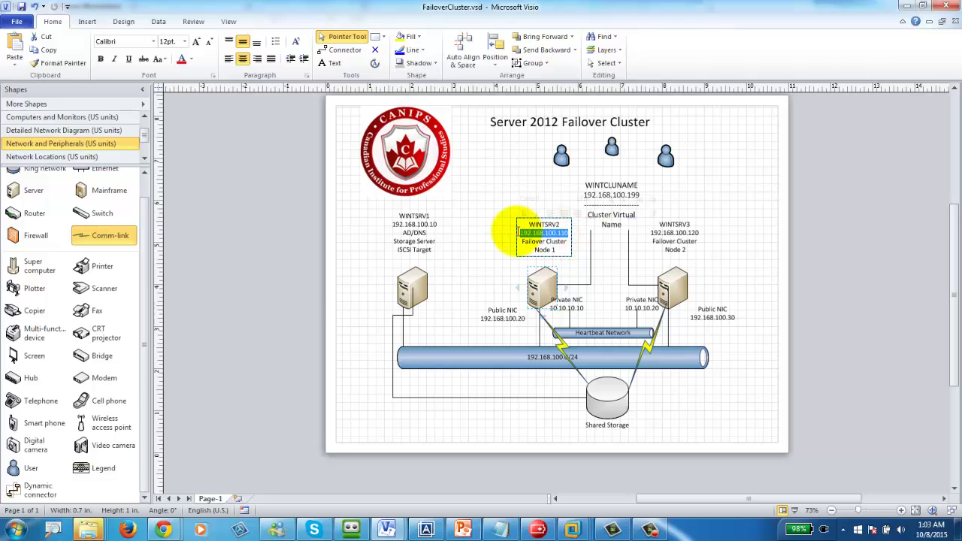
{"action": "key", "text": "BackSpace"}
{"action": "left_click", "coordinate": [588, 246]}
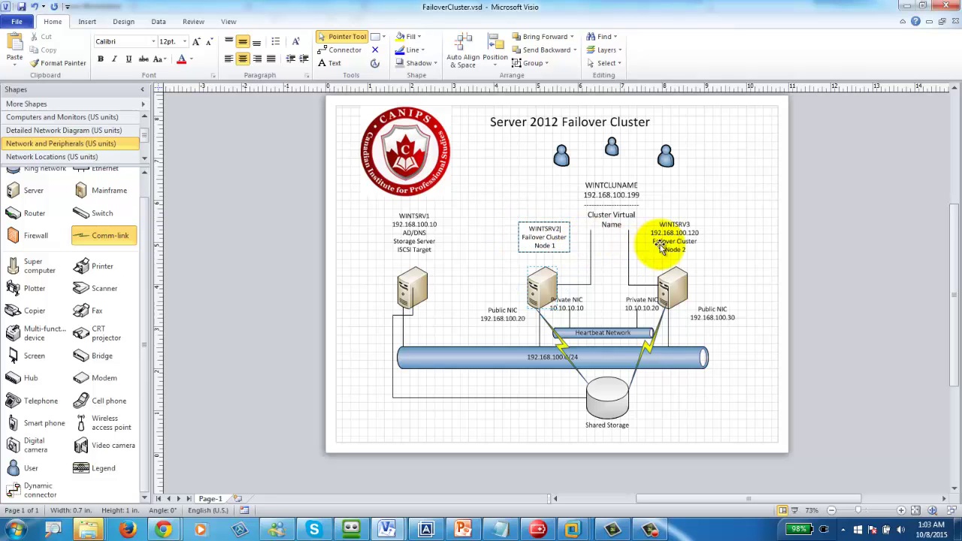
- Delete the IP address line 192.168.100.120 from the WINTSRV3 label
{"action": "double_click", "coordinate": [684, 235]}
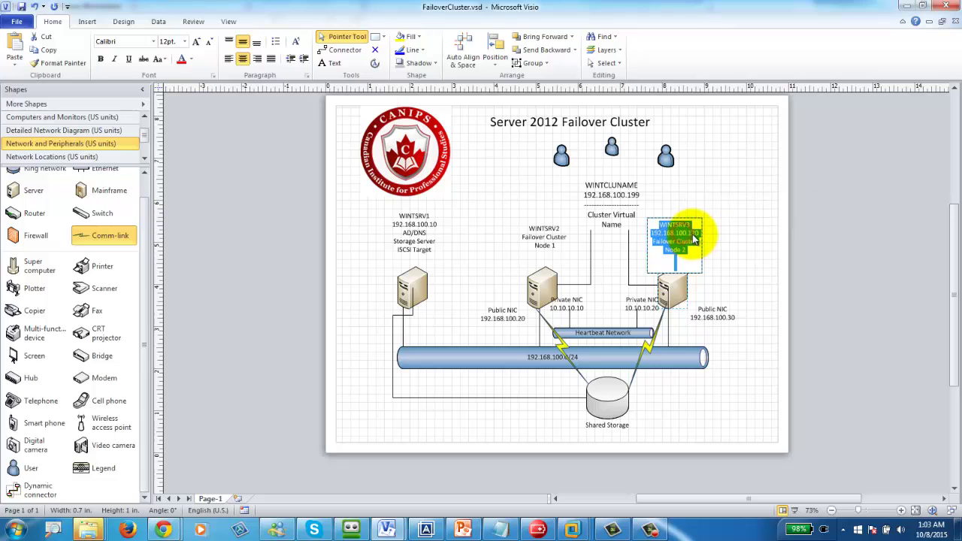
{"action": "left_click_drag", "start_coordinate": [701, 233], "coordinate": [658, 236]}
{"action": "key", "text": "Delete"}
{"action": "key", "text": "Delete"}
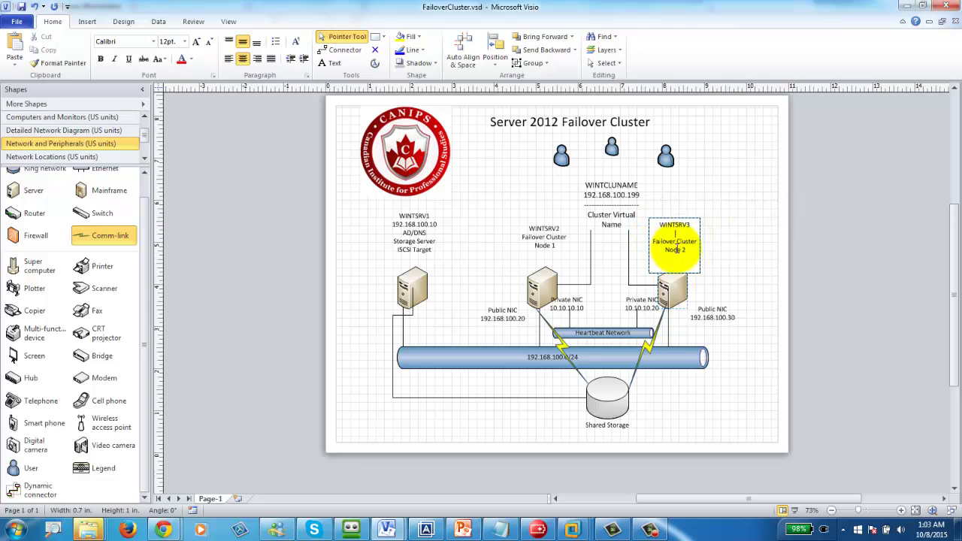
{"action": "left_click", "coordinate": [741, 266]}
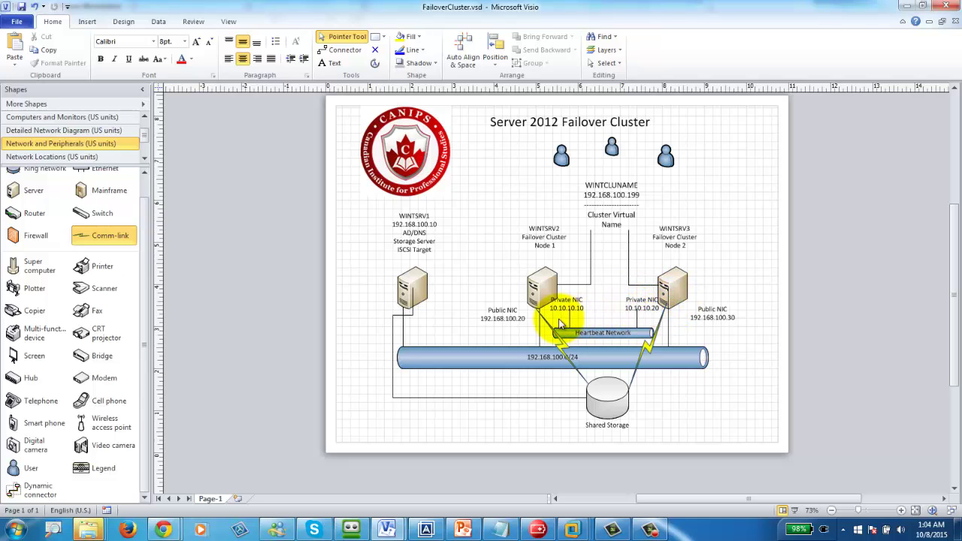
{"action": "mouse_move", "coordinate": [545, 255]}
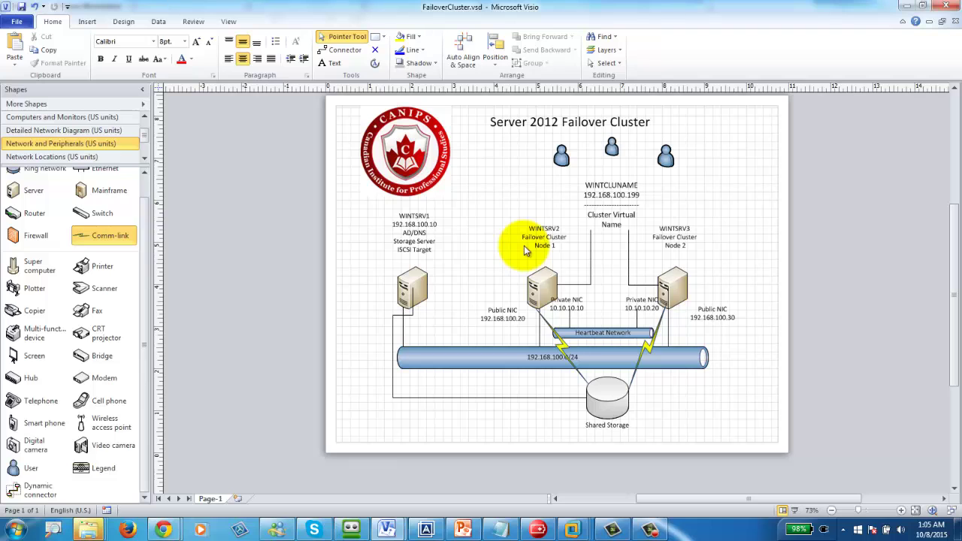
{"action": "mouse_move", "coordinate": [542, 257]}
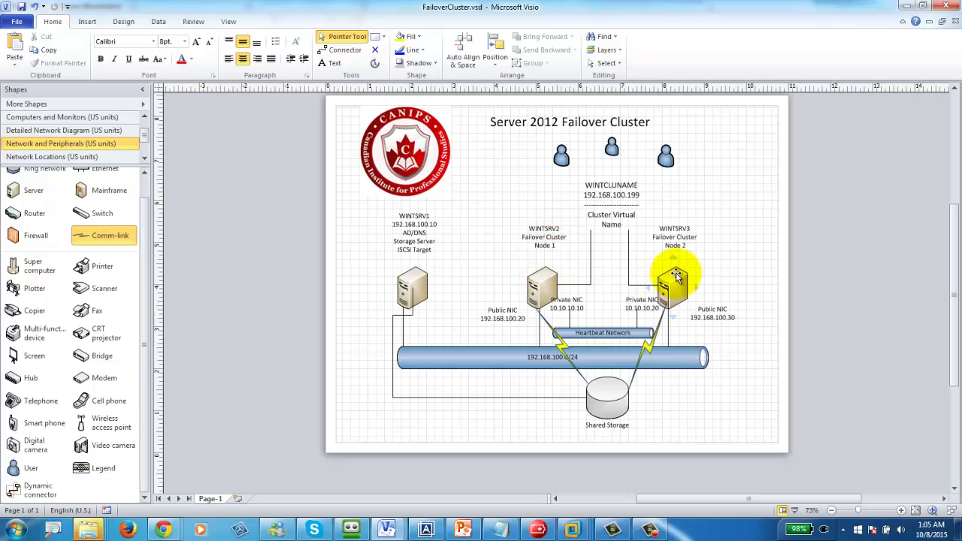
{"action": "mouse_move", "coordinate": [677, 252]}
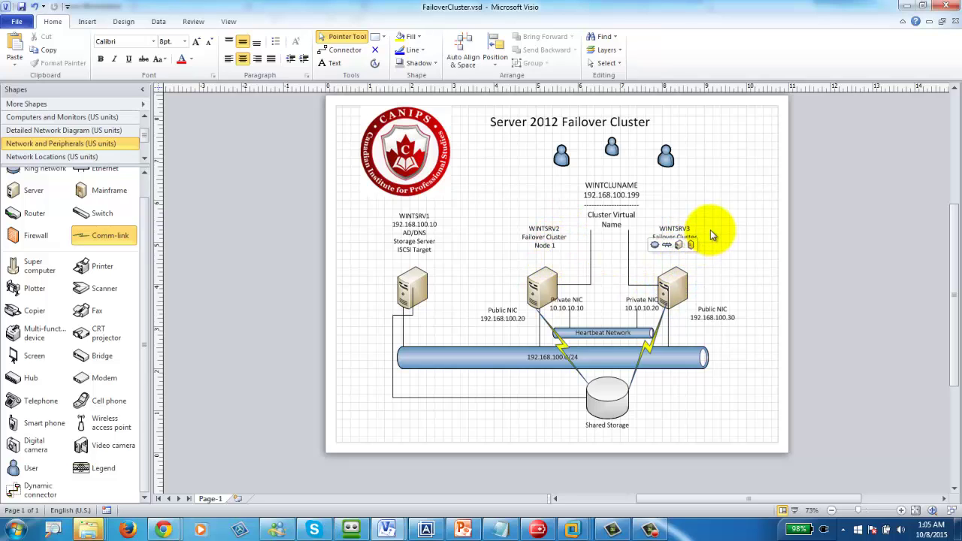
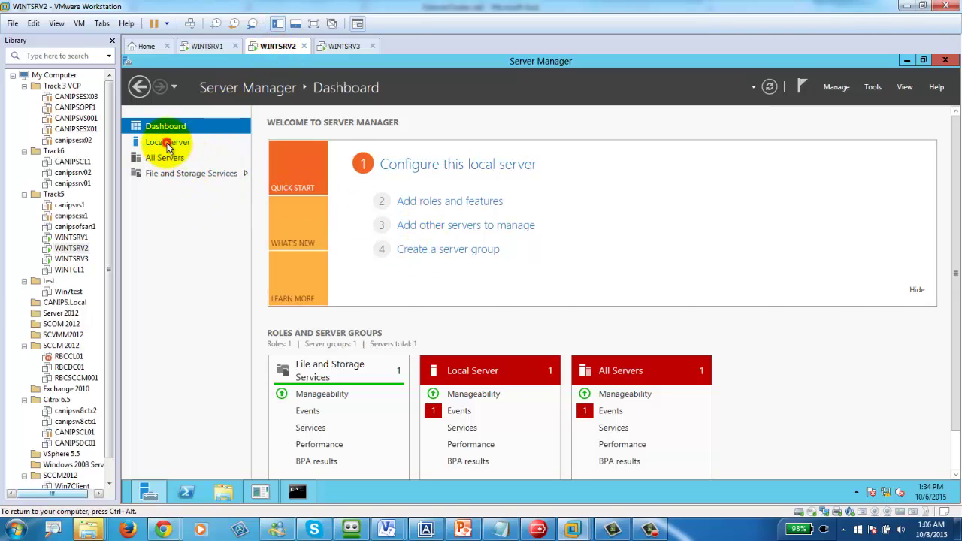
- Examine the Local Server properties of WINTSRV2, WINTSRV3 and WINTSRV1, comparing their computer names, domain and Ethernet addresses
{"action": "left_click", "coordinate": [168, 142]}
{"action": "left_click", "coordinate": [345, 46]}
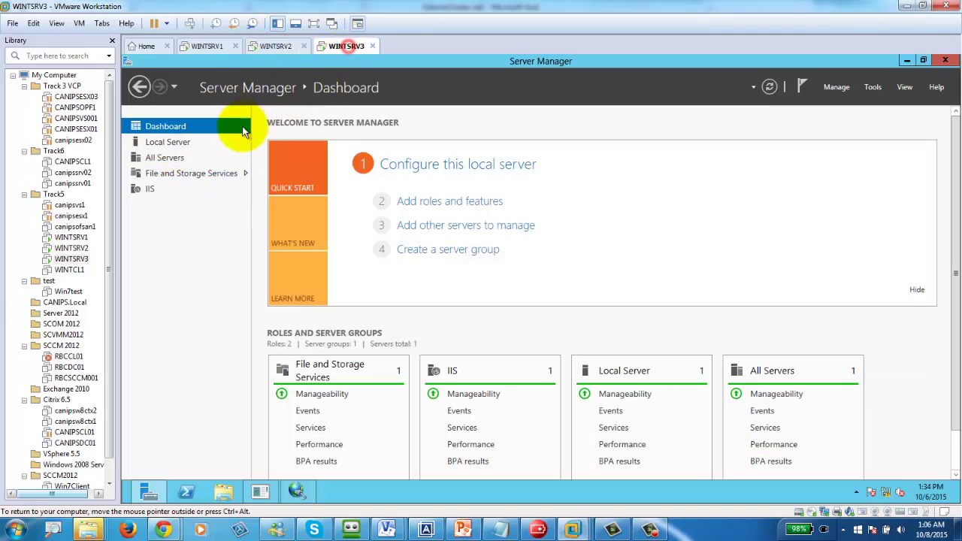
{"action": "left_click", "coordinate": [168, 142]}
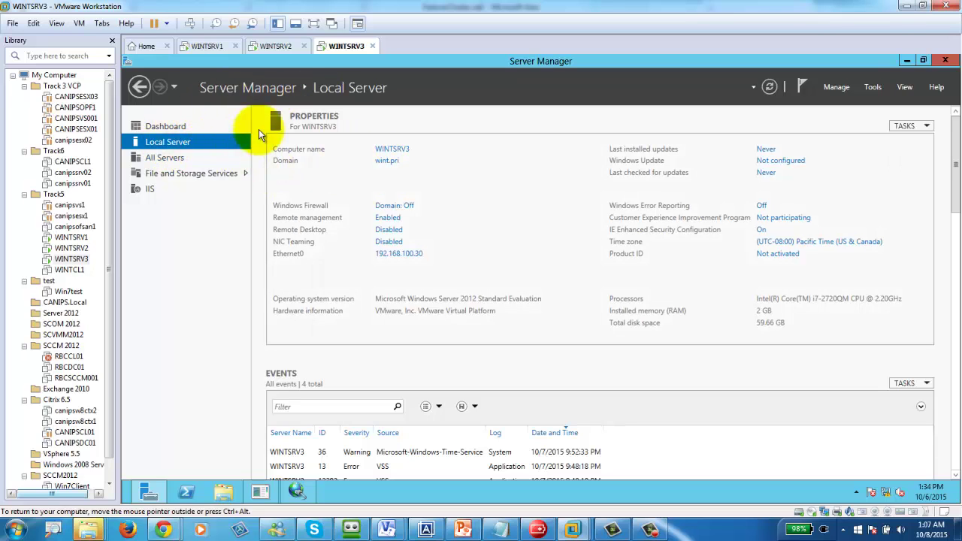
{"action": "left_click", "coordinate": [277, 46]}
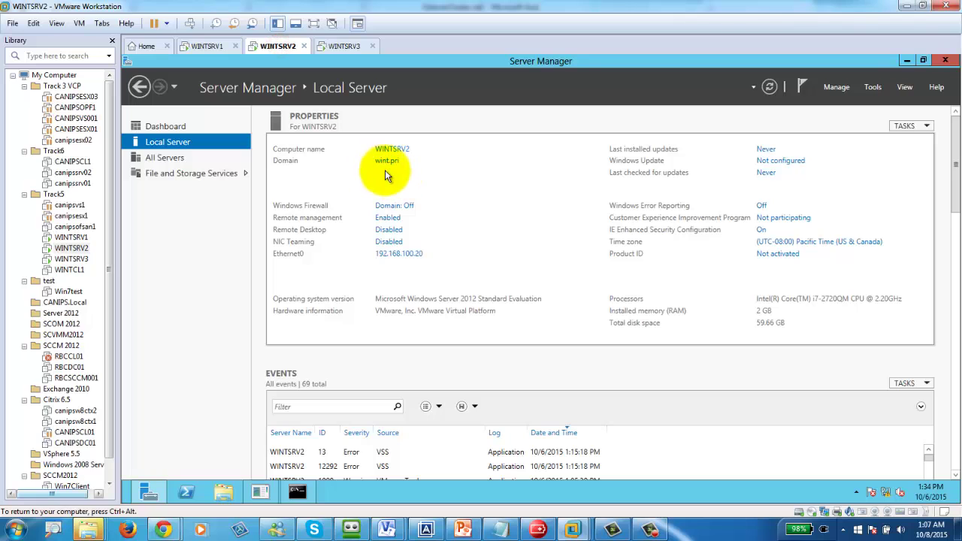
{"action": "left_click", "coordinate": [206, 45]}
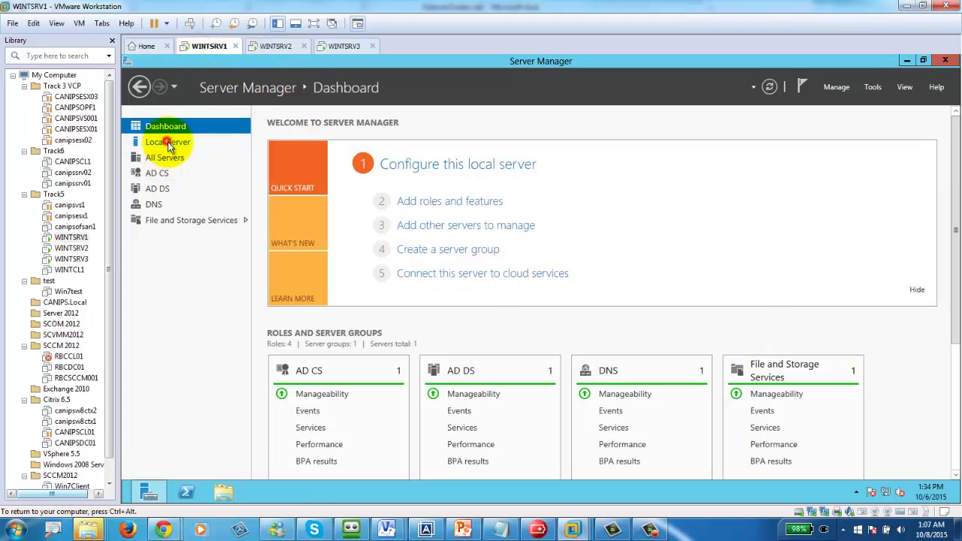
{"action": "left_click", "coordinate": [167, 143]}
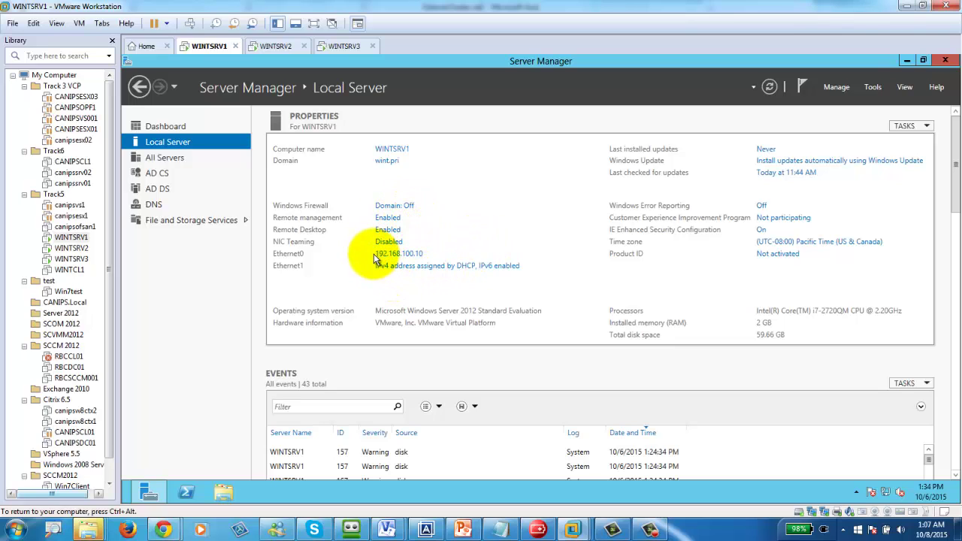
{"action": "left_click", "coordinate": [277, 46]}
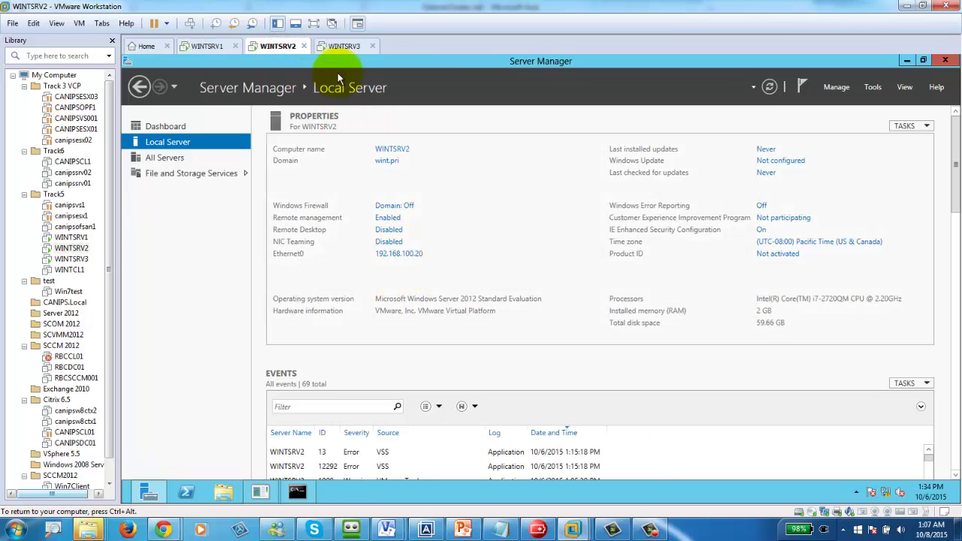
{"action": "left_click", "coordinate": [340, 46]}
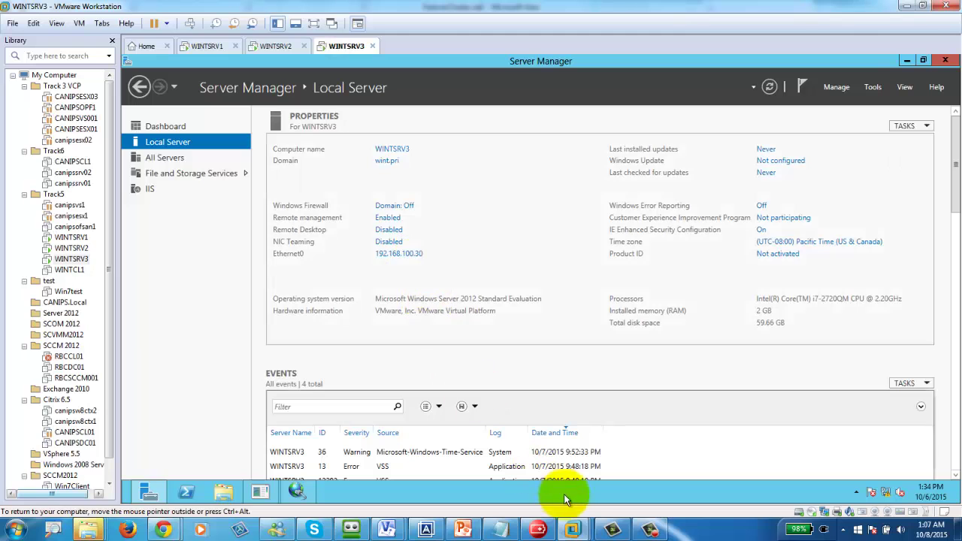
- Look at the failover cluster diagram in Visio and return to the WINTSRV1 virtual machine in VMware Workstation
{"action": "mouse_move", "coordinate": [386, 529]}
{"action": "left_click", "coordinate": [462, 477]}
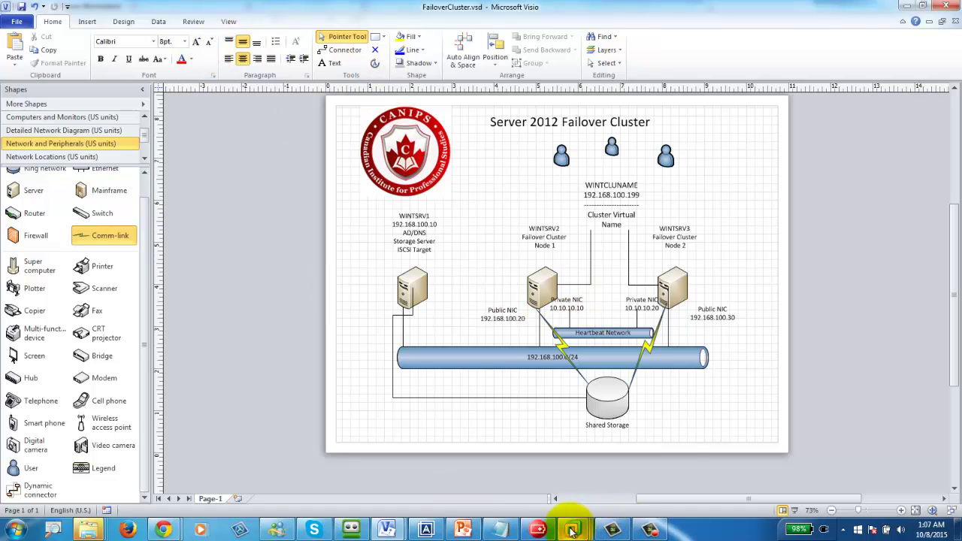
{"action": "mouse_move", "coordinate": [575, 522]}
{"action": "left_click", "coordinate": [496, 470]}
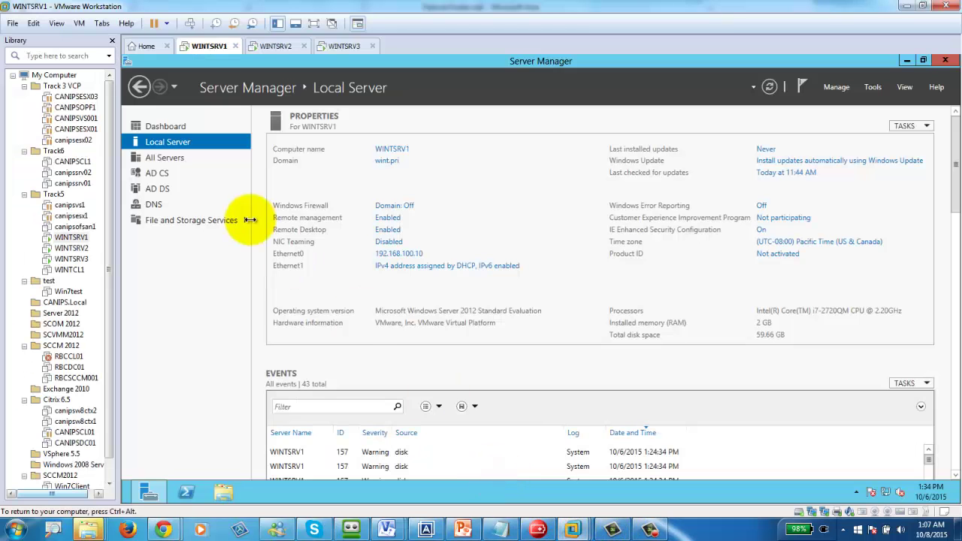
- View the iSCSI page of File and Storage Services on WINTSRV1 and return to the Server Manager dashboard
{"action": "left_click", "coordinate": [188, 260]}
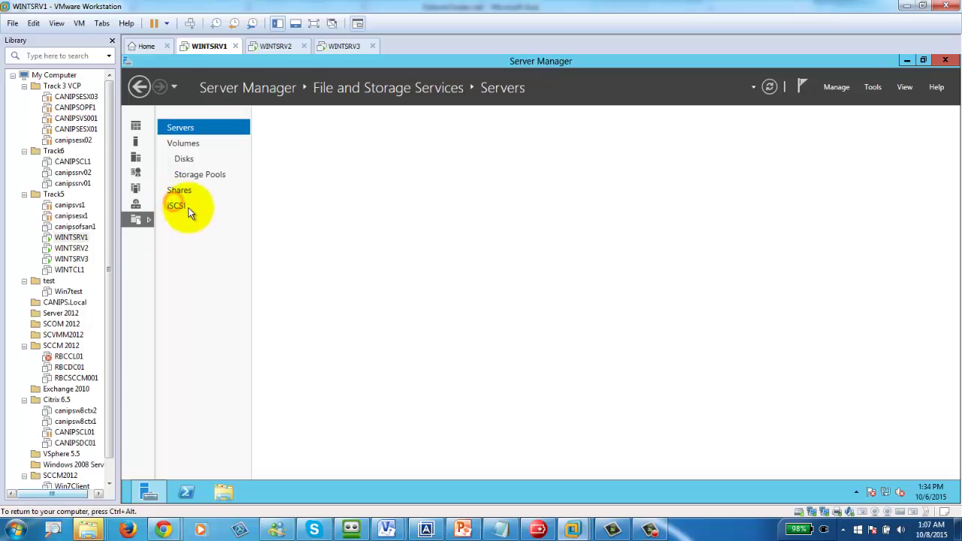
{"action": "left_click", "coordinate": [185, 209]}
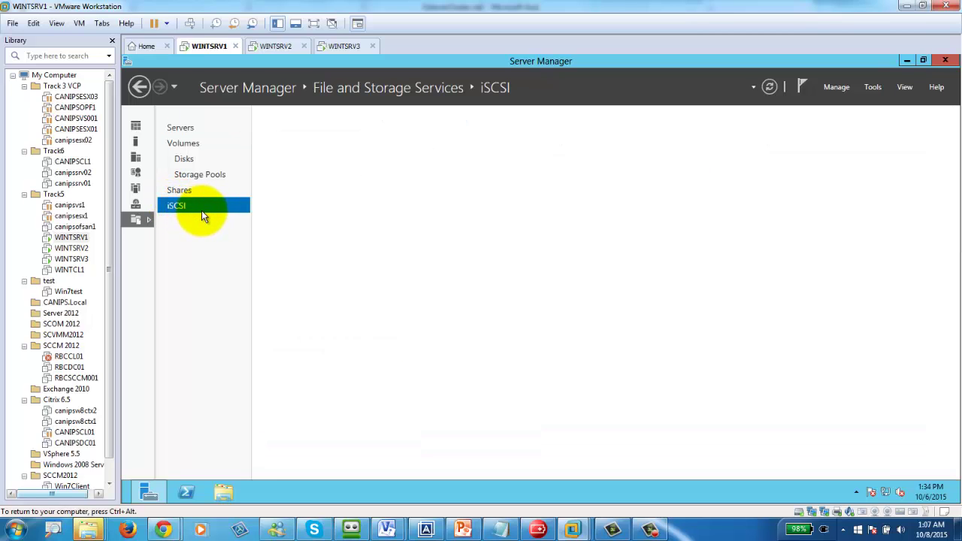
{"action": "left_click", "coordinate": [137, 126]}
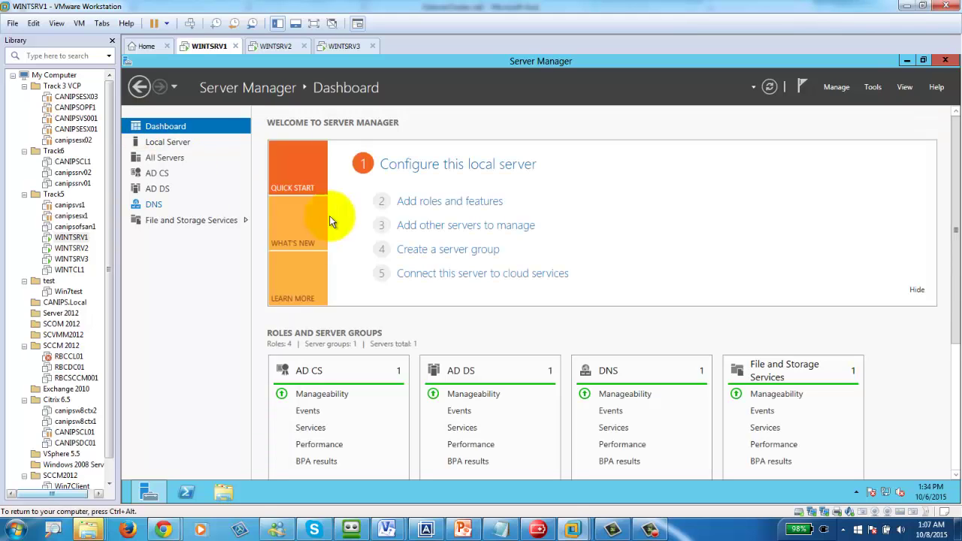
- Check the File and iSCSI Services role services on WINTSRV1 in the Add Roles and Features Wizard, and cancel the wizard
{"action": "left_click", "coordinate": [454, 216]}
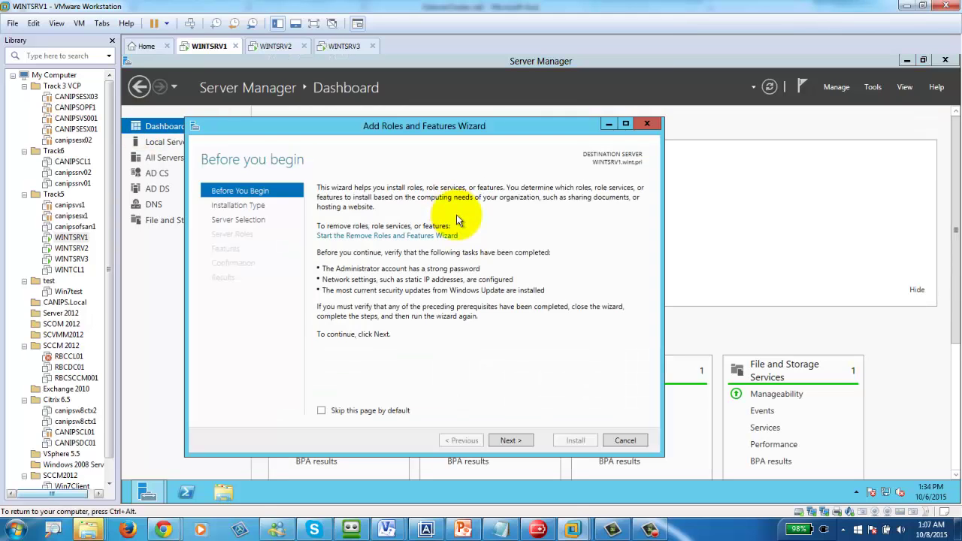
{"action": "left_click", "coordinate": [514, 442]}
{"action": "left_click", "coordinate": [516, 443]}
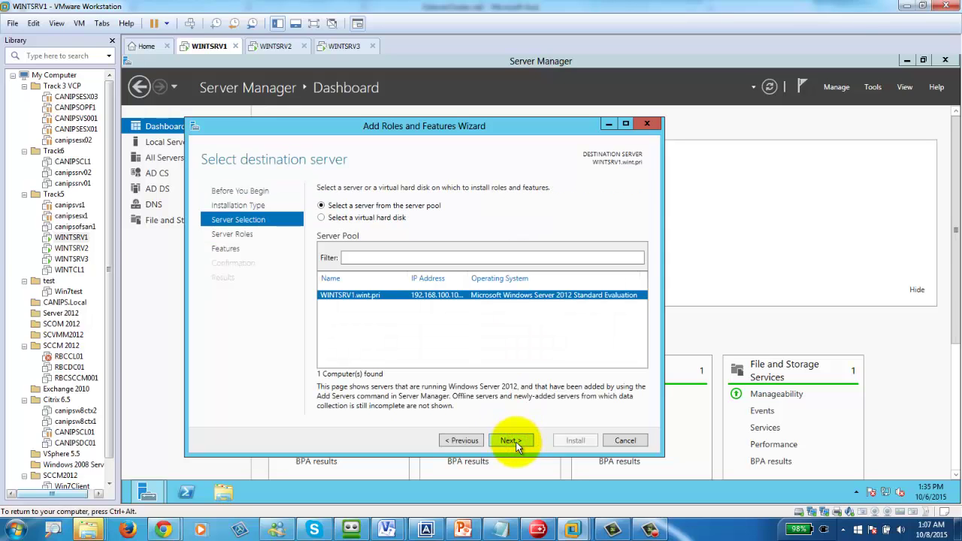
{"action": "left_click", "coordinate": [516, 444]}
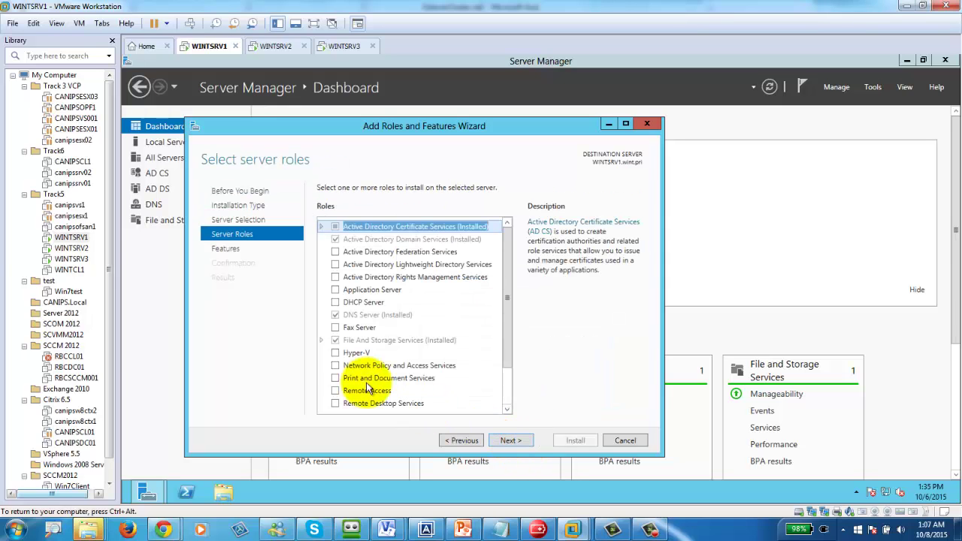
{"action": "left_click", "coordinate": [321, 340]}
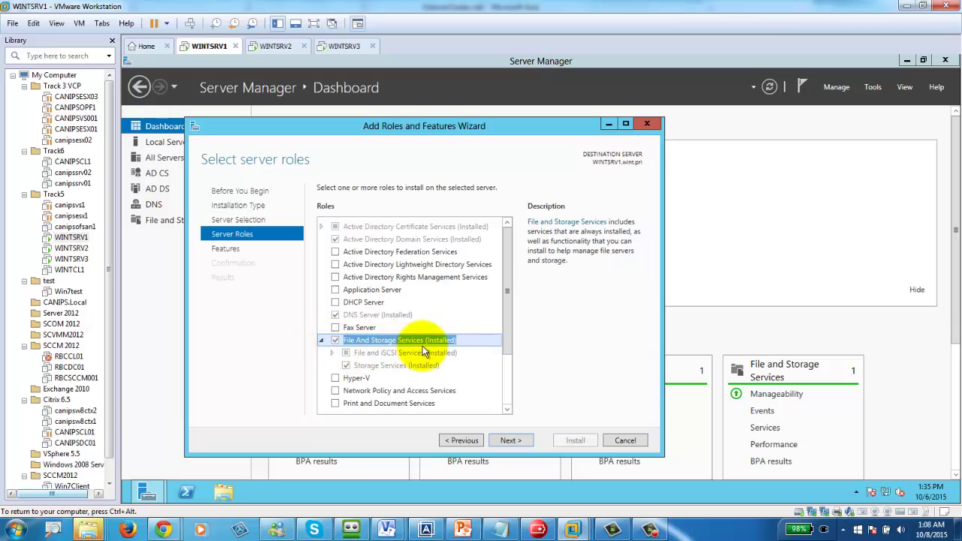
{"action": "left_click", "coordinate": [329, 352]}
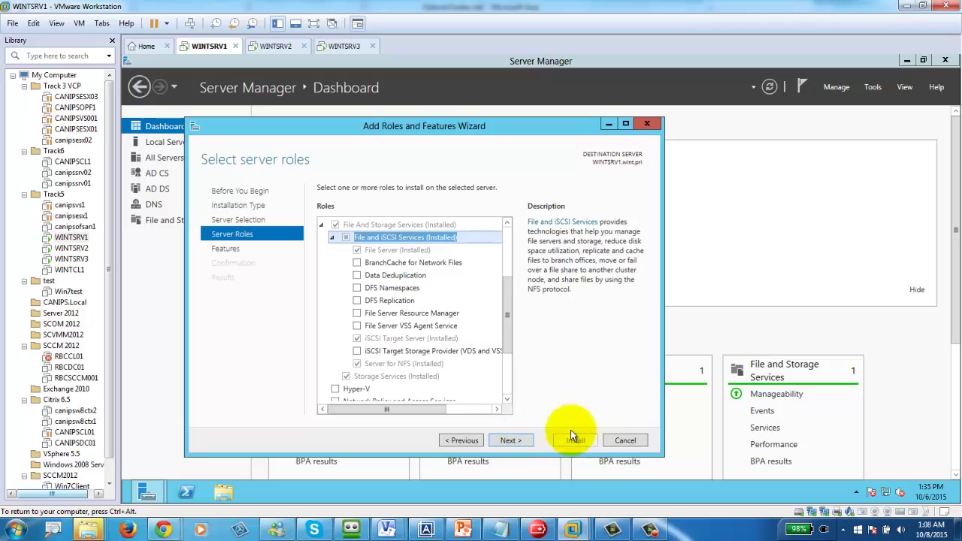
{"action": "left_click", "coordinate": [625, 441]}
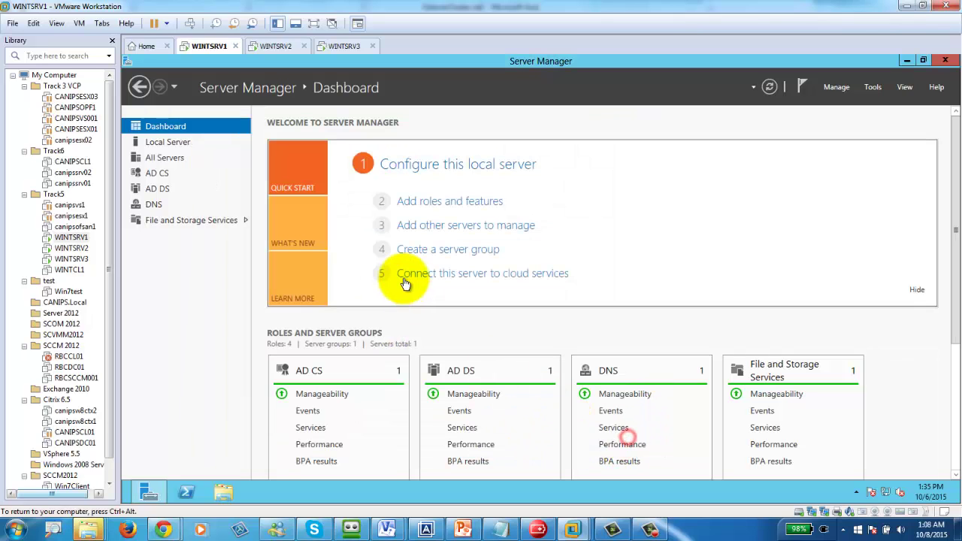
- Show the iSCSI virtual disks under File and Storage Services on WINTSRV1
{"action": "left_click", "coordinate": [173, 222]}
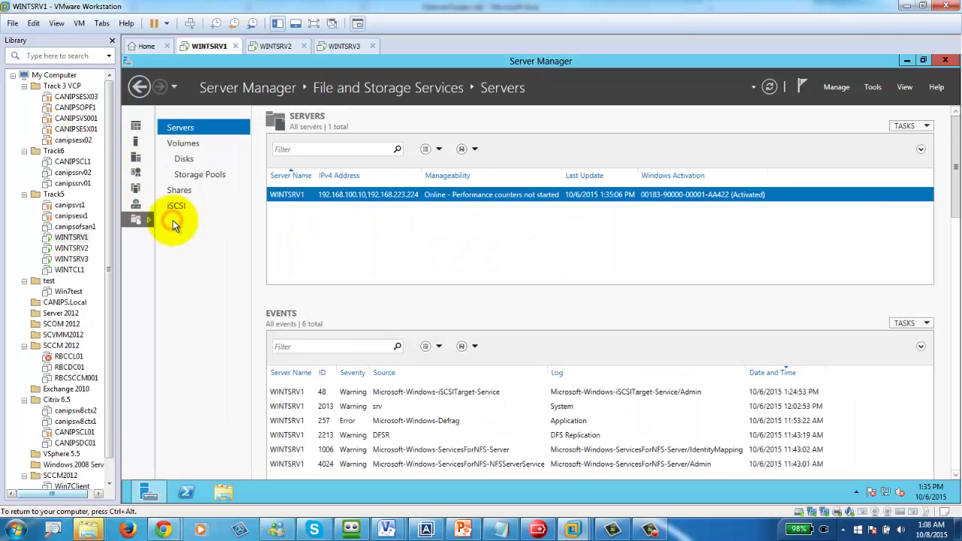
{"action": "left_click", "coordinate": [189, 207]}
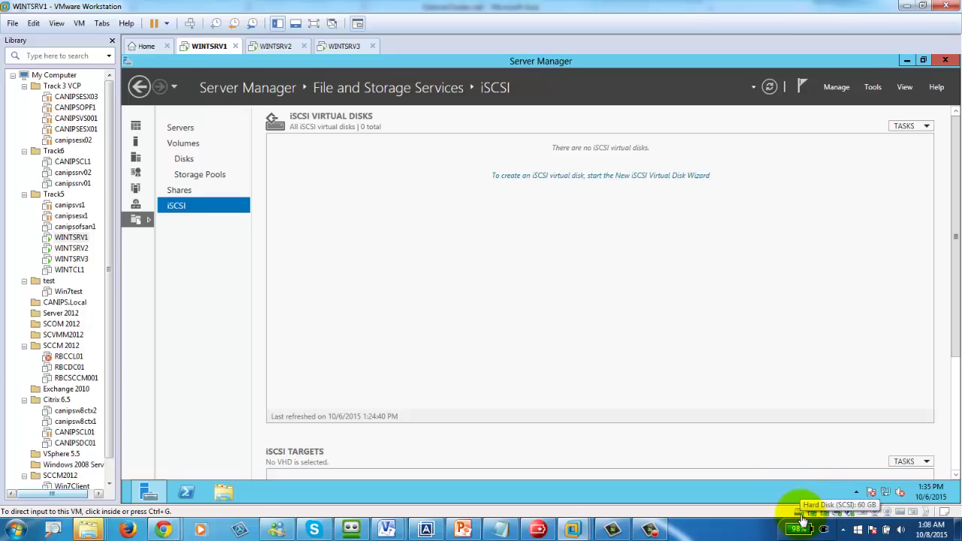
- Add a new 60 GB SCSI virtual hard disk stored as WINTSRV1-5.vmdk to the WINTSRV1 virtual machine
{"action": "right_click", "coordinate": [205, 47]}
{"action": "left_click", "coordinate": [252, 211]}
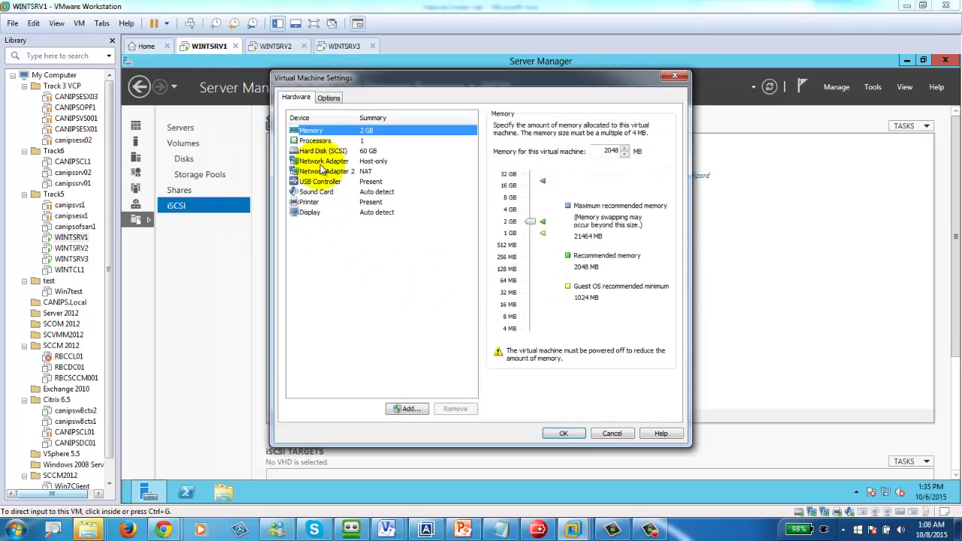
{"action": "left_click", "coordinate": [406, 408]}
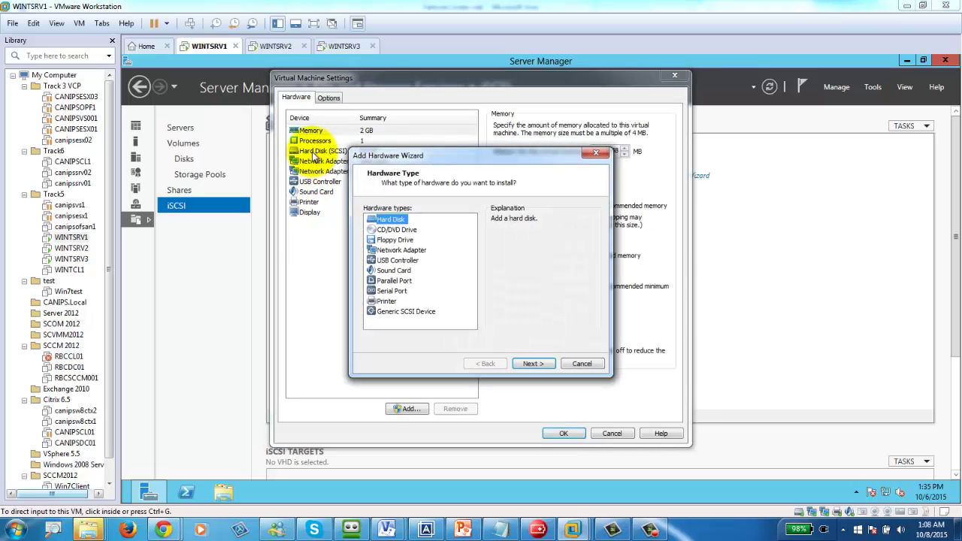
{"action": "left_click", "coordinate": [535, 364]}
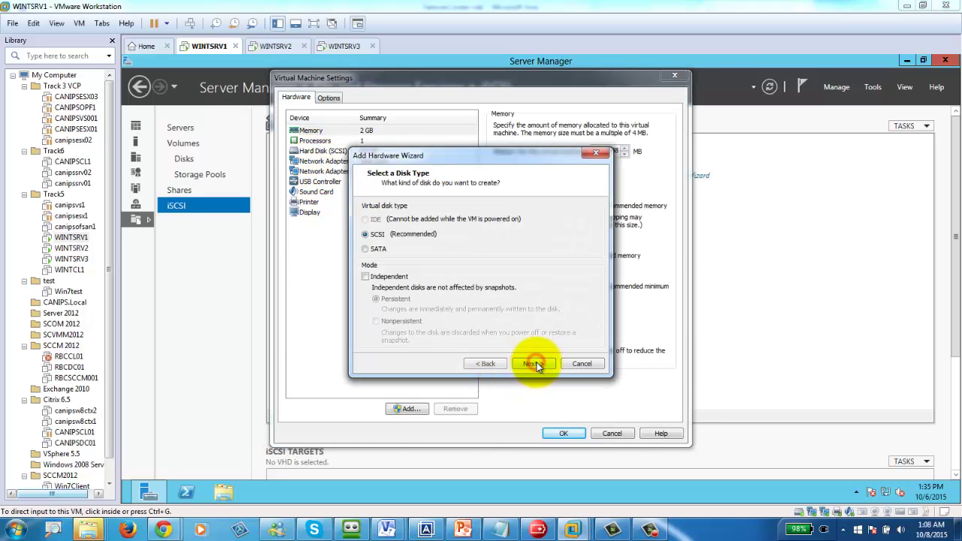
{"action": "left_click", "coordinate": [538, 365]}
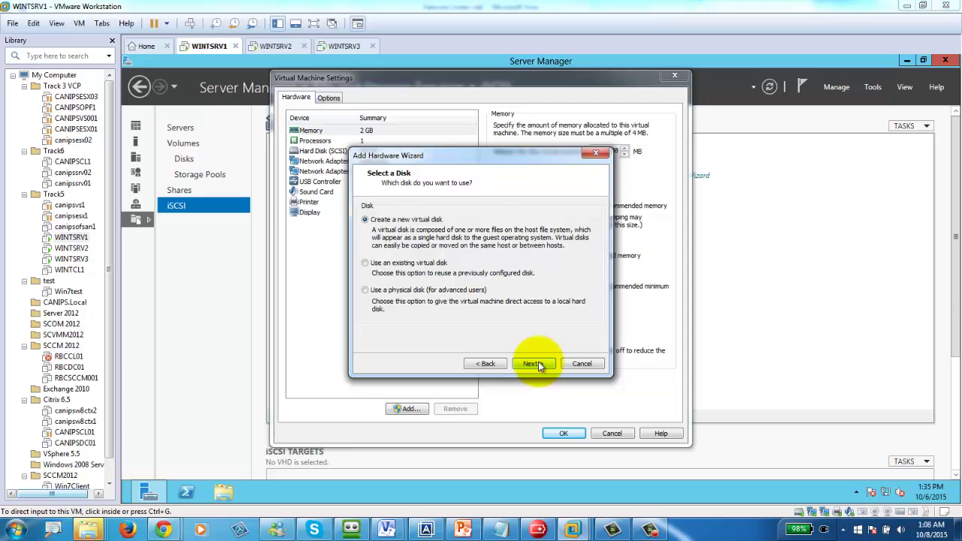
{"action": "left_click", "coordinate": [539, 365]}
{"action": "left_click", "coordinate": [538, 363]}
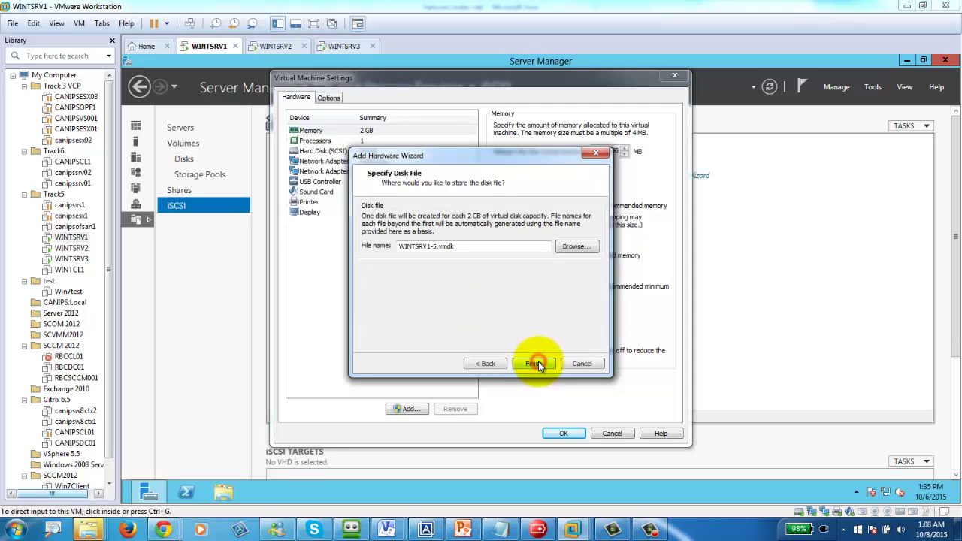
{"action": "left_click", "coordinate": [531, 364]}
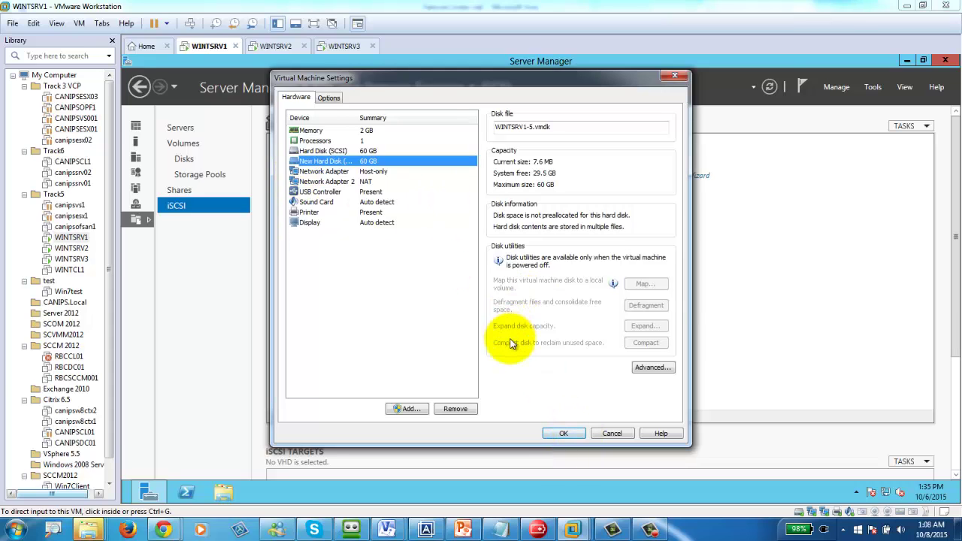
{"action": "left_click", "coordinate": [564, 434]}
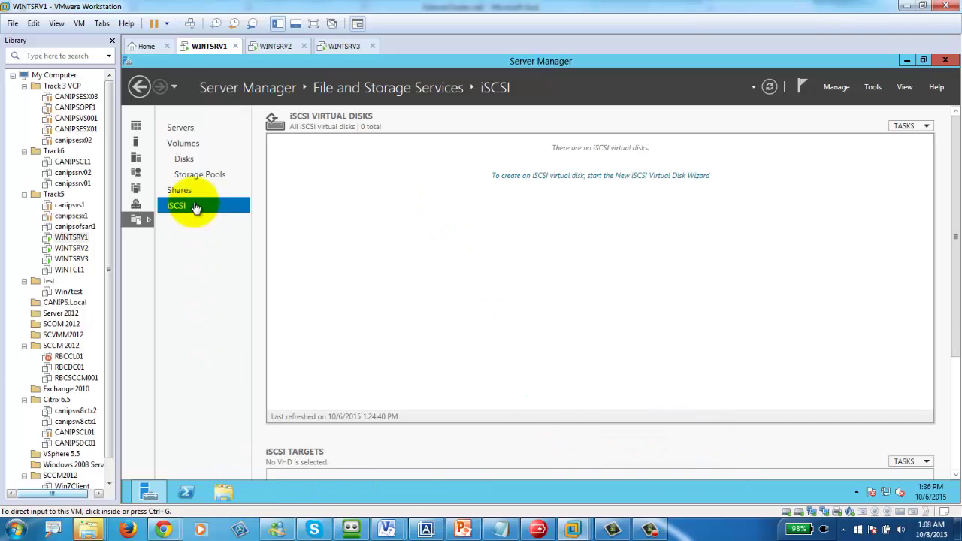
- Show the disks under File and Storage Services on WINTSRV1 and refresh the list
{"action": "left_click", "coordinate": [180, 165]}
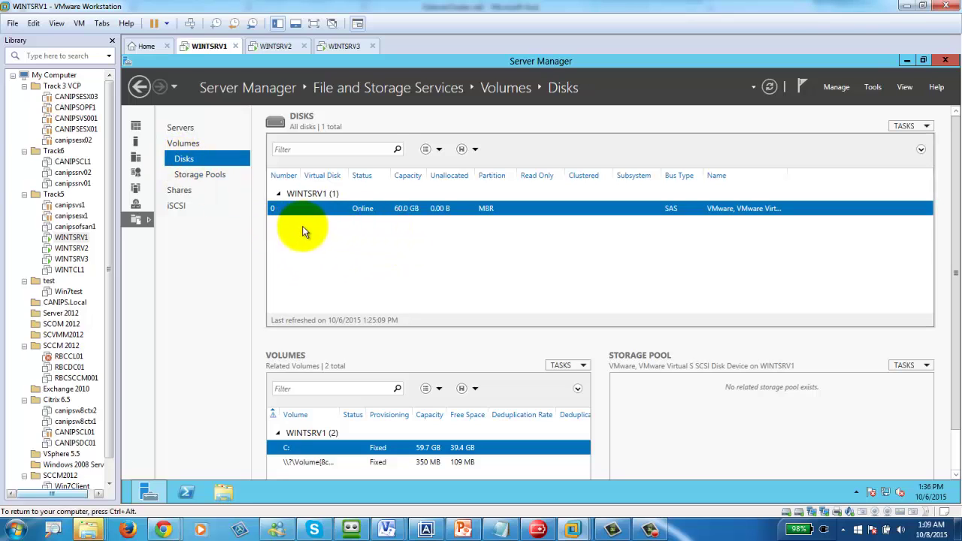
{"action": "left_click", "coordinate": [770, 88]}
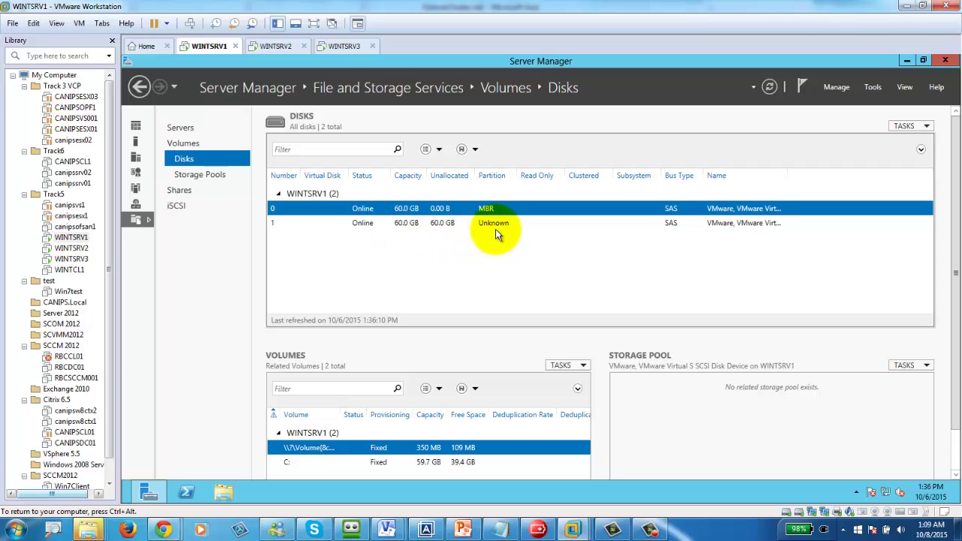
- Take disk 1 of WINTSRV1 offline and confirm the change
{"action": "right_click", "coordinate": [363, 225]}
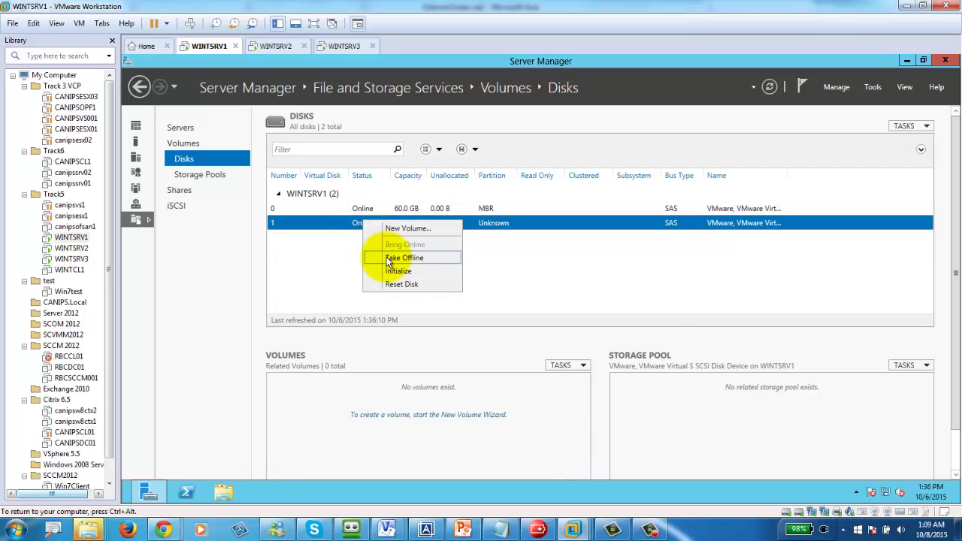
{"action": "left_click", "coordinate": [388, 258]}
{"action": "left_click", "coordinate": [594, 315]}
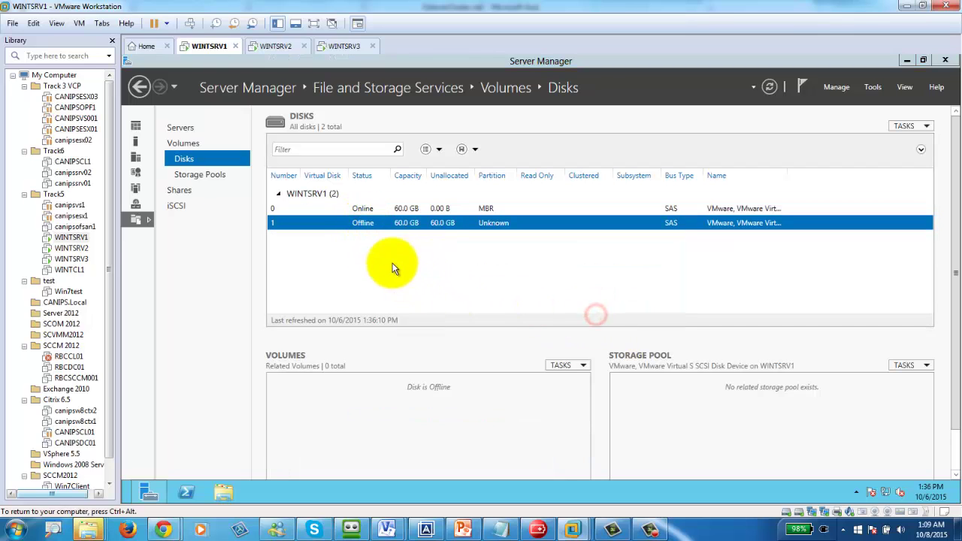
{"action": "right_click", "coordinate": [364, 225]}
{"action": "left_click", "coordinate": [323, 248]}
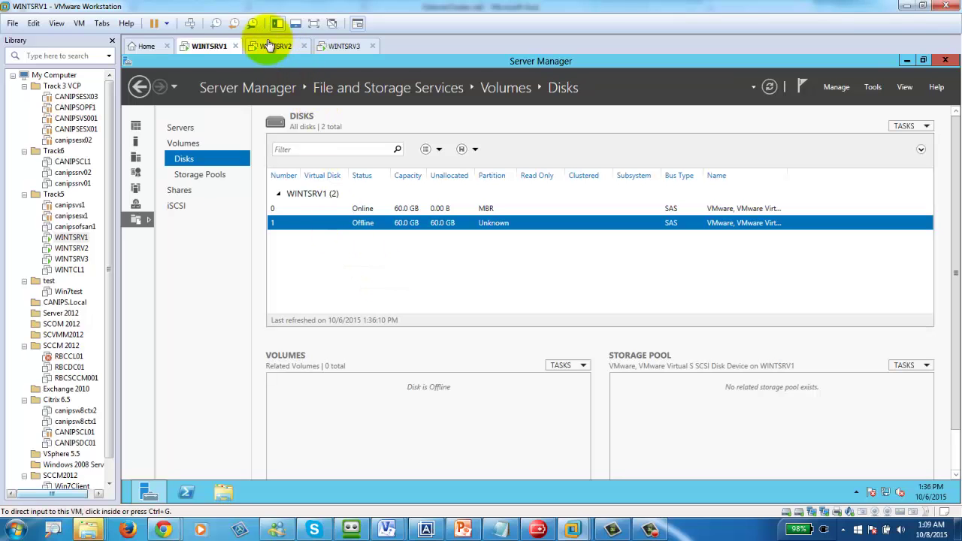
- Look at the shared storage in the failover cluster diagram in Visio and return to WINTSRV1 in VMware Workstation
{"action": "left_click", "coordinate": [427, 528]}
{"action": "mouse_move", "coordinate": [387, 530]}
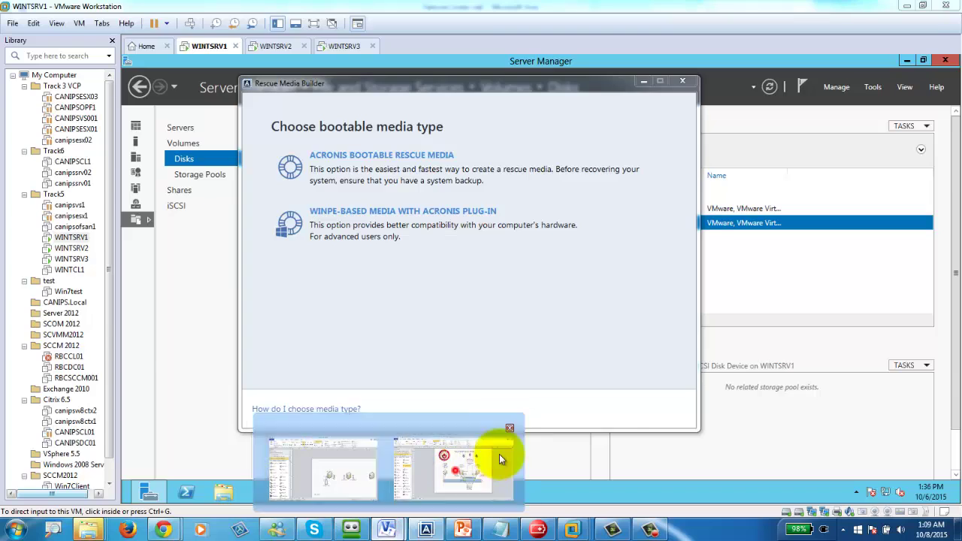
{"action": "left_click", "coordinate": [500, 454]}
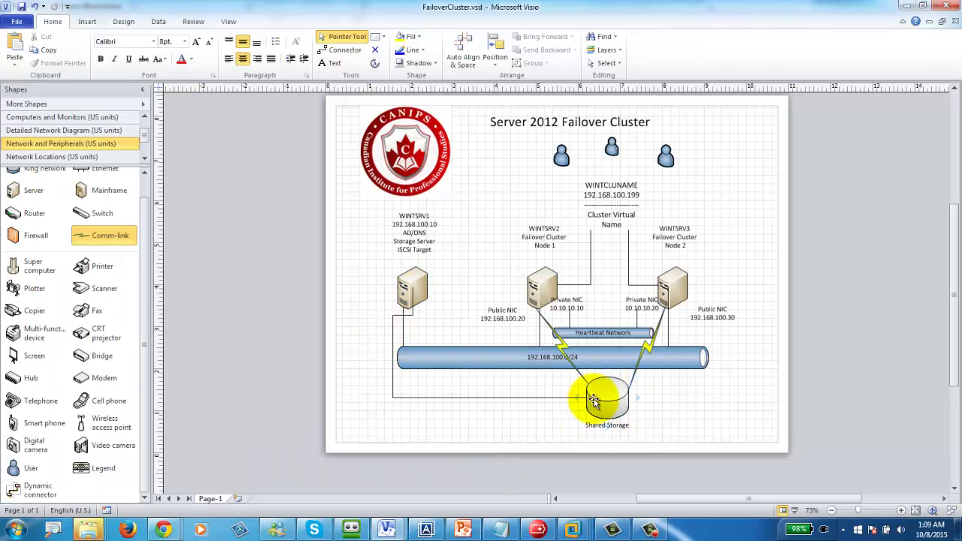
{"action": "left_click", "coordinate": [907, 6]}
{"action": "left_click", "coordinate": [196, 283]}
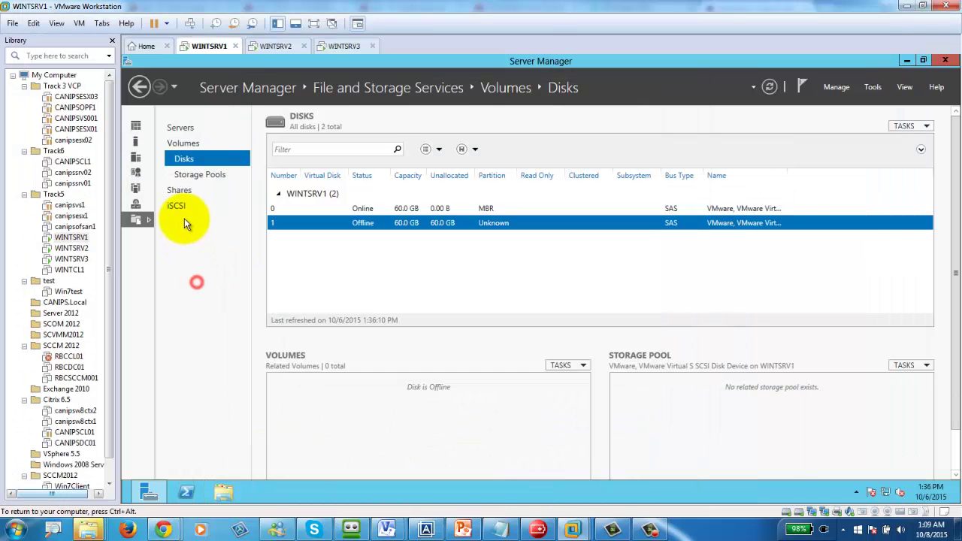
- Check the storage locations offered by the New iSCSI Virtual Disk Wizard and cancel the wizard
{"action": "left_click", "coordinate": [177, 206]}
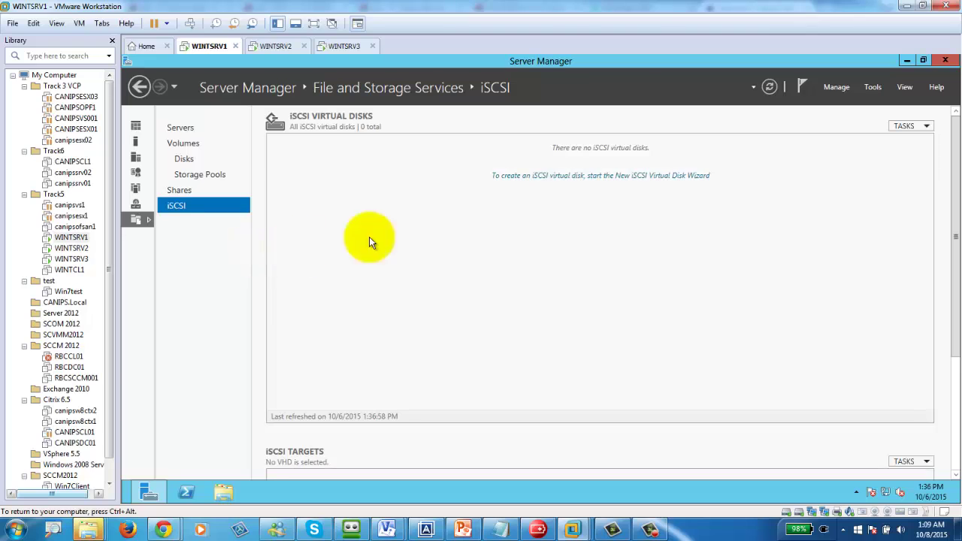
{"action": "left_click", "coordinate": [549, 177]}
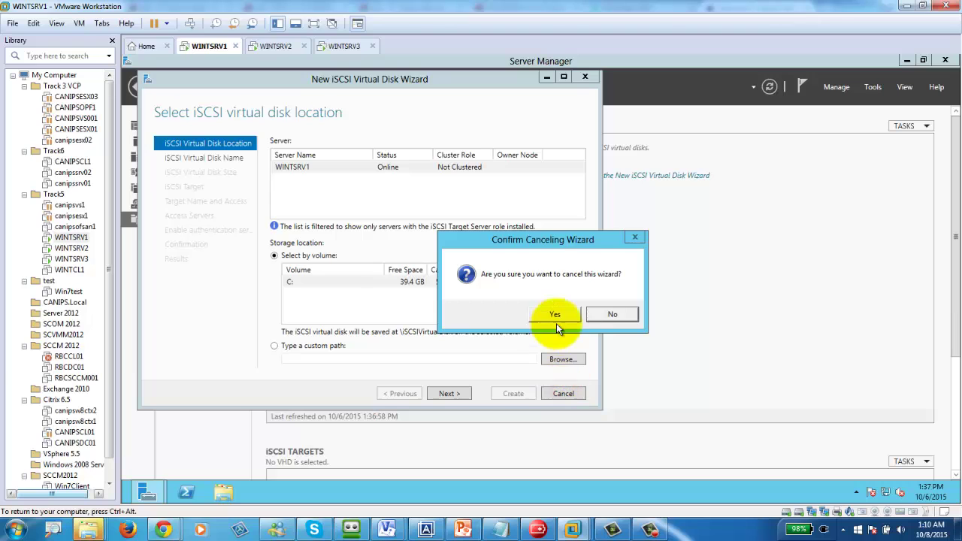
{"action": "left_click", "coordinate": [551, 314]}
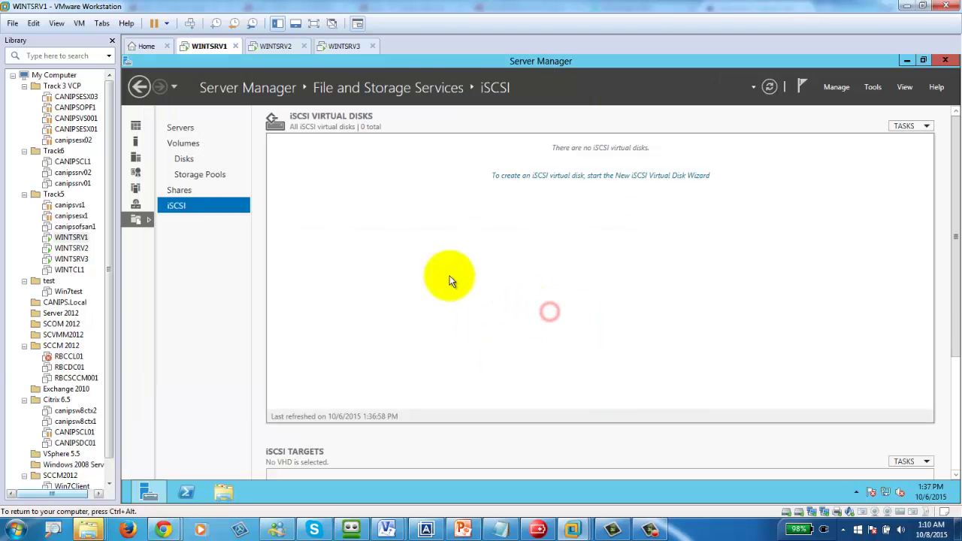
- Bring disk 1 of WINTSRV1 back online
{"action": "left_click", "coordinate": [183, 160]}
{"action": "left_click", "coordinate": [365, 226]}
{"action": "right_click", "coordinate": [371, 221]}
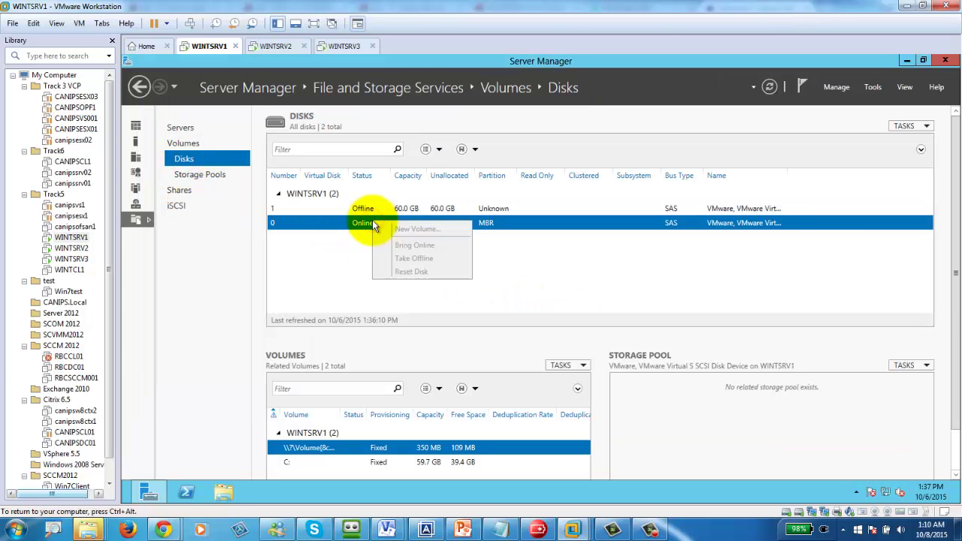
{"action": "left_click", "coordinate": [362, 210]}
{"action": "right_click", "coordinate": [361, 208]}
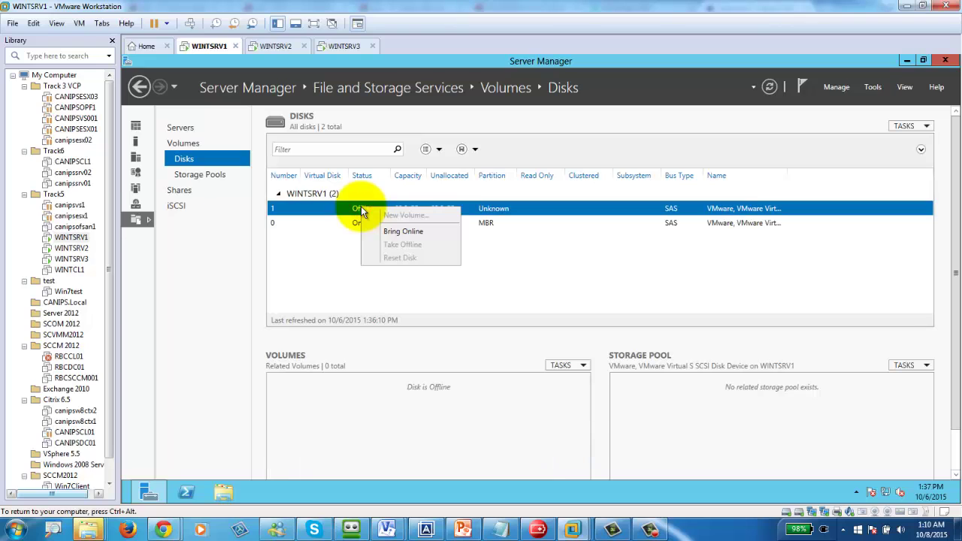
{"action": "left_click", "coordinate": [397, 232]}
{"action": "left_click", "coordinate": [593, 320]}
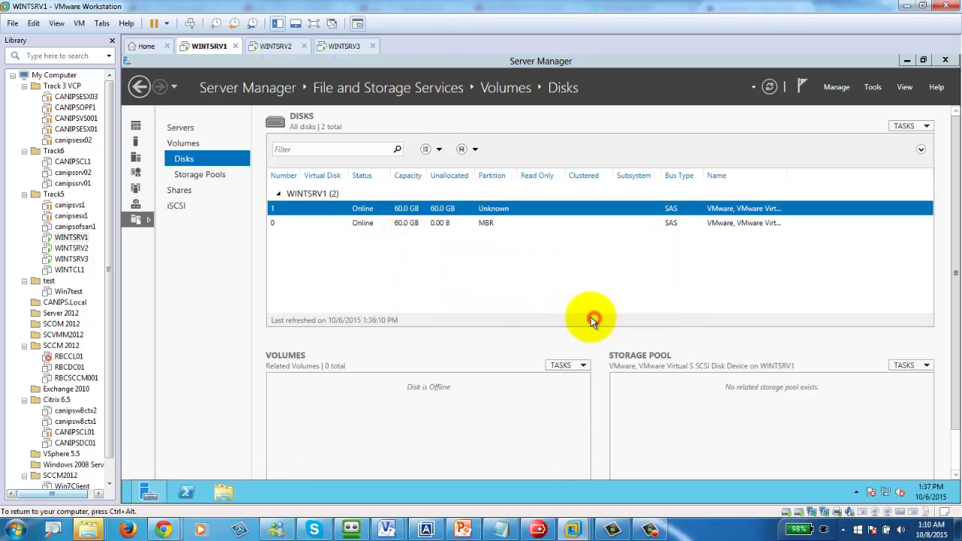
- Check again which volumes the New iSCSI Virtual Disk Wizard offers with disk 1 online, and cancel the wizard
{"action": "left_click", "coordinate": [176, 206]}
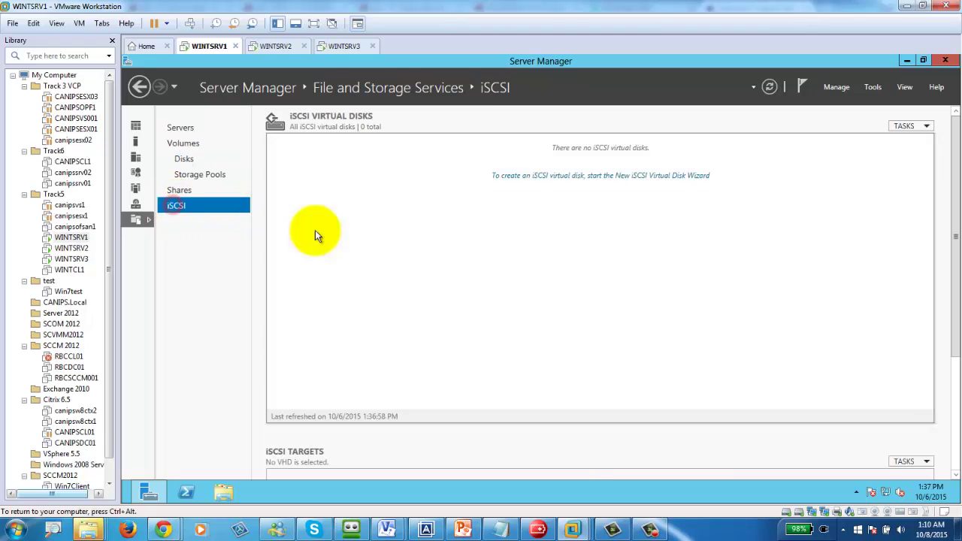
{"action": "left_click", "coordinate": [526, 178]}
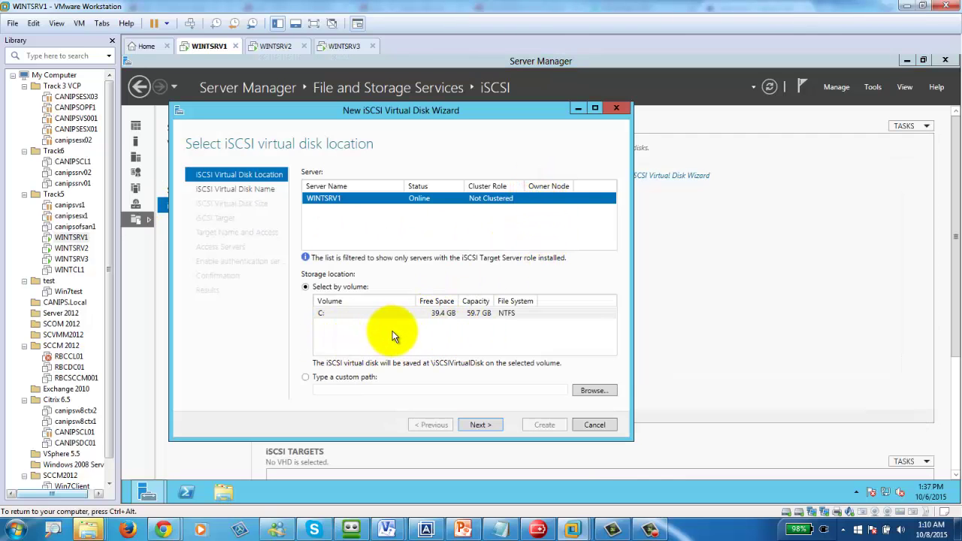
{"action": "left_click", "coordinate": [606, 426]}
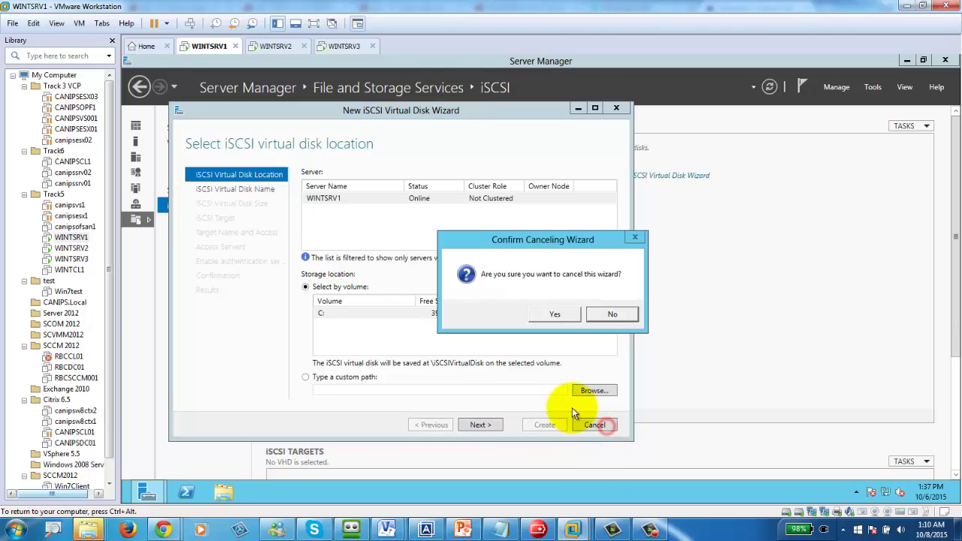
{"action": "left_click", "coordinate": [542, 317]}
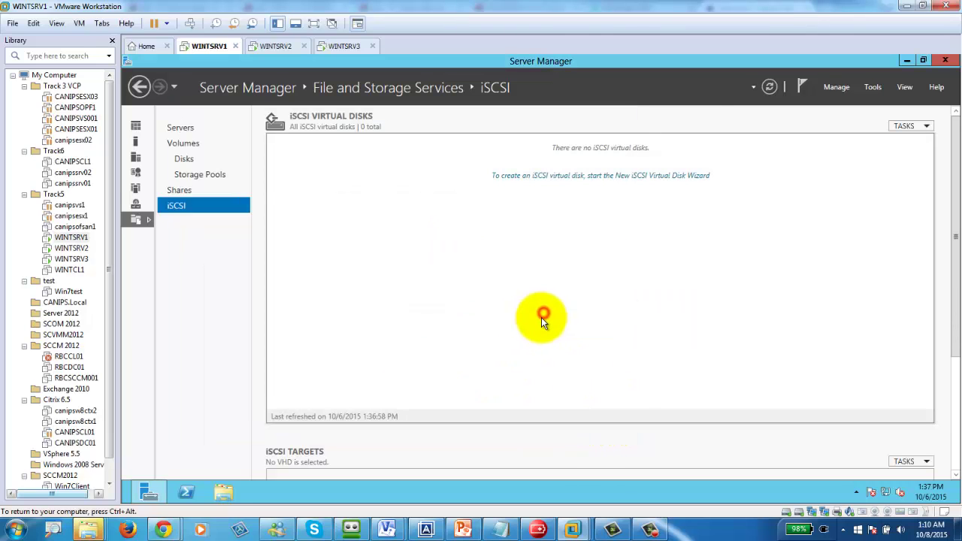
- Initialize disk 1 of WINTSRV1 as a GPT disk
{"action": "left_click", "coordinate": [183, 159]}
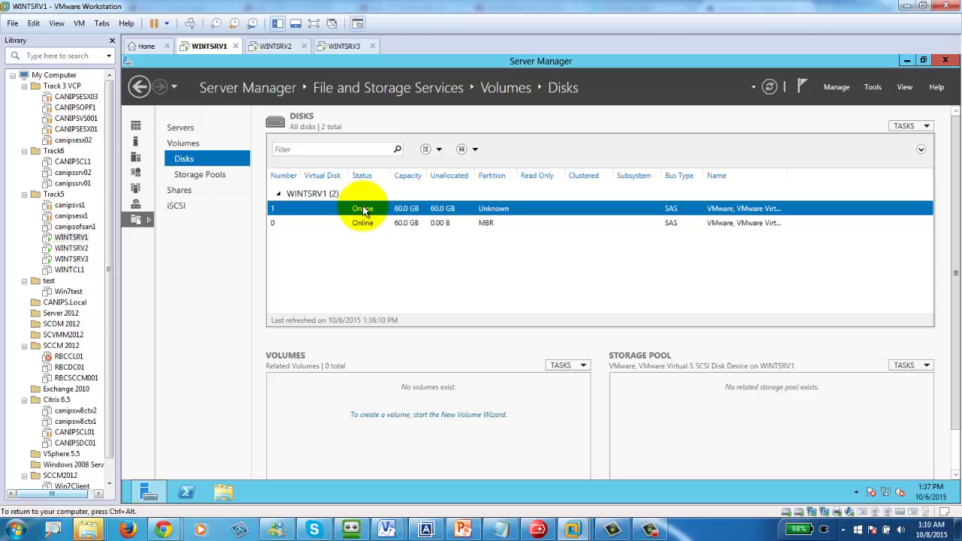
{"action": "right_click", "coordinate": [479, 223]}
{"action": "left_click", "coordinate": [435, 213]}
{"action": "right_click", "coordinate": [436, 215]}
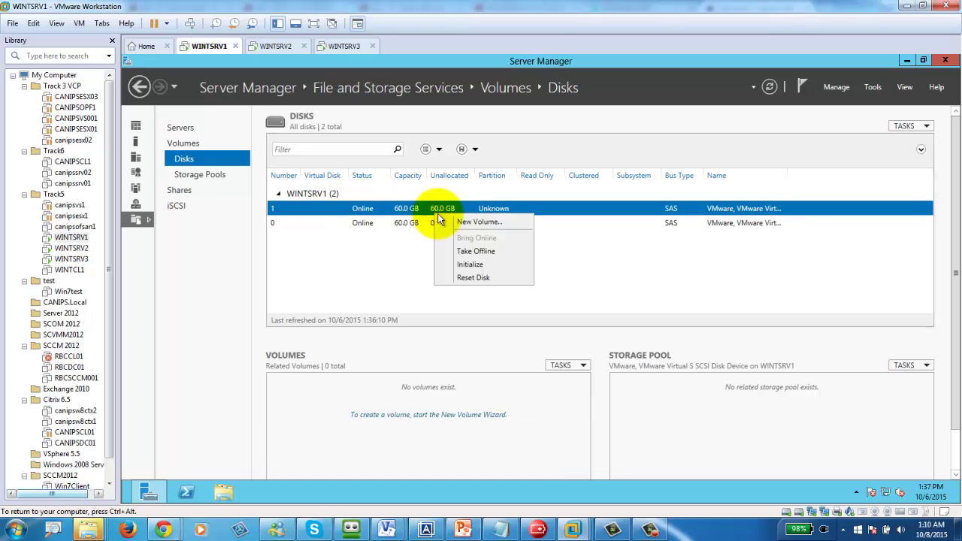
{"action": "left_click", "coordinate": [472, 265]}
{"action": "left_click", "coordinate": [596, 320]}
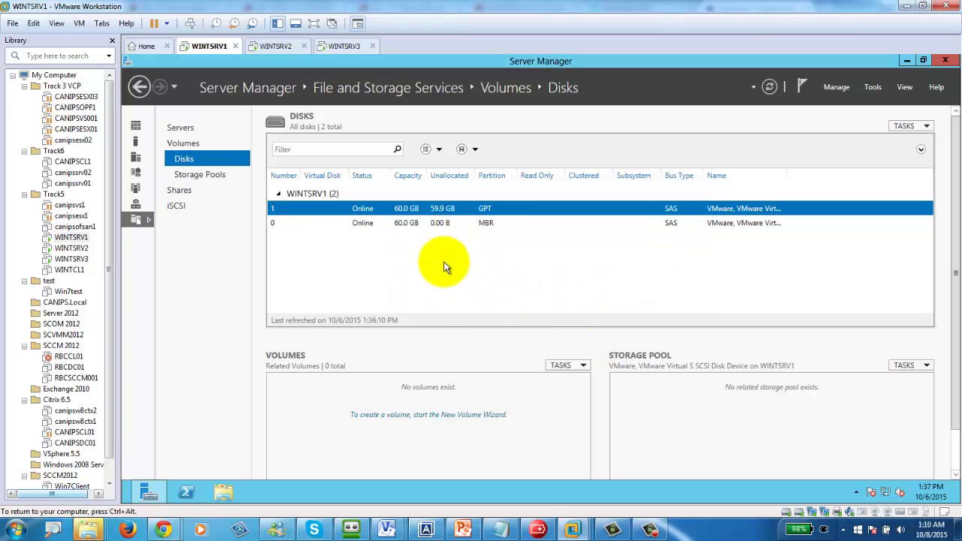
- Check the volumes offered by the New iSCSI Virtual Disk Wizard after initializing disk 1, and cancel the wizard
{"action": "left_click", "coordinate": [177, 206]}
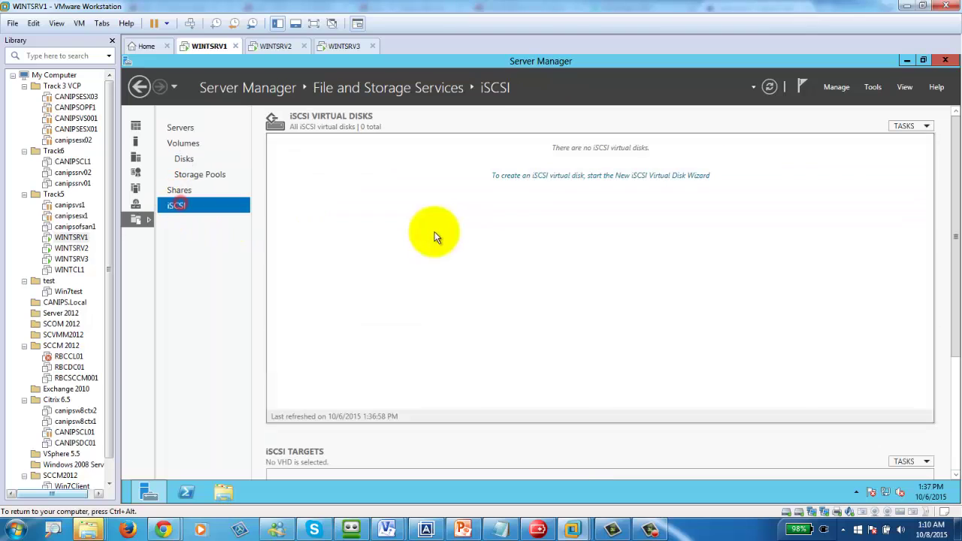
{"action": "left_click", "coordinate": [536, 179]}
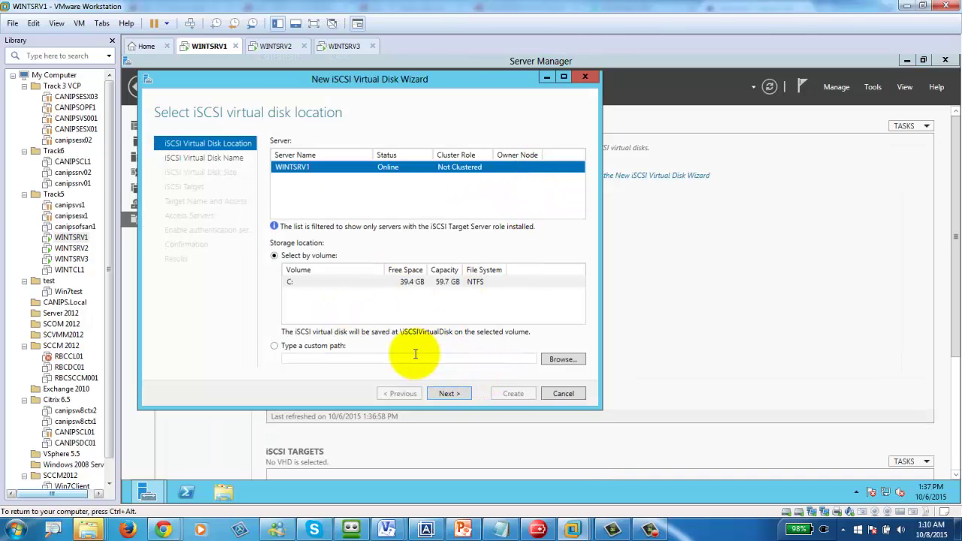
{"action": "left_click", "coordinate": [563, 394]}
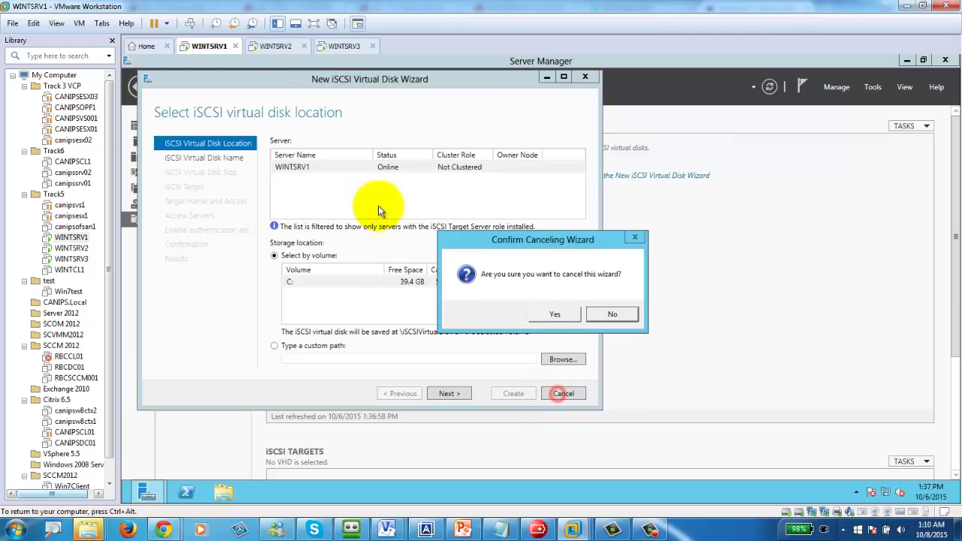
{"action": "left_click", "coordinate": [548, 311]}
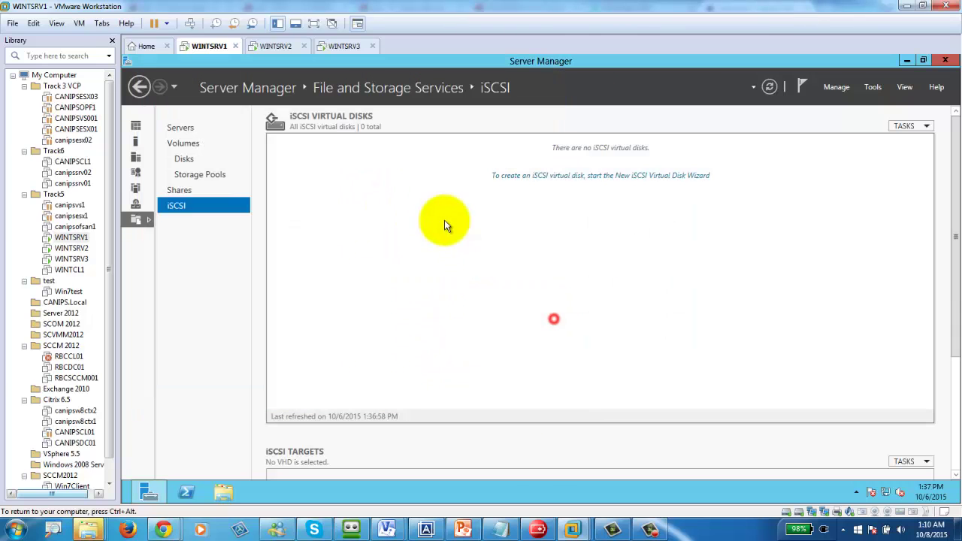
- Create a 59.9 GB NTFS volume with drive letter D on disk 1 of WINTSRV1, keeping the default label
{"action": "left_click", "coordinate": [184, 159]}
{"action": "right_click", "coordinate": [375, 213]}
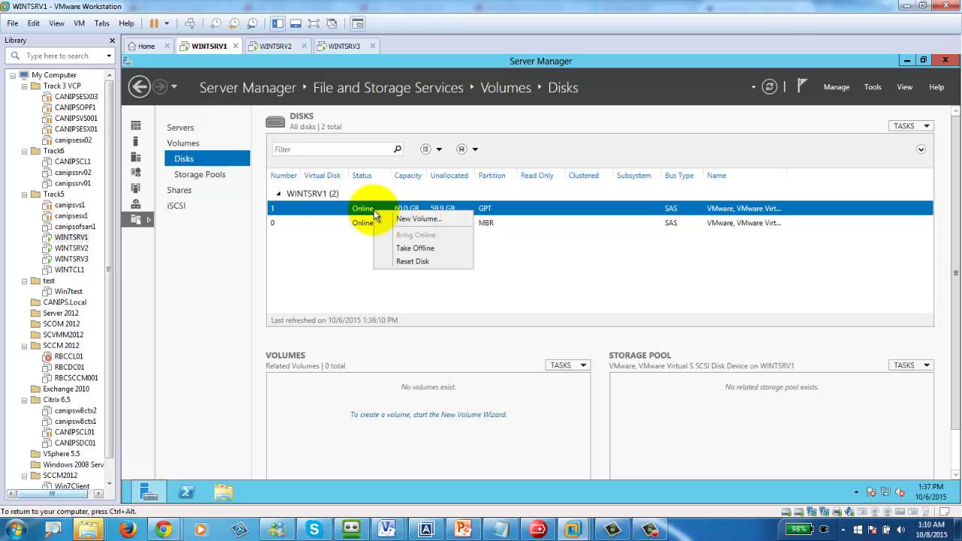
{"action": "left_click", "coordinate": [552, 269]}
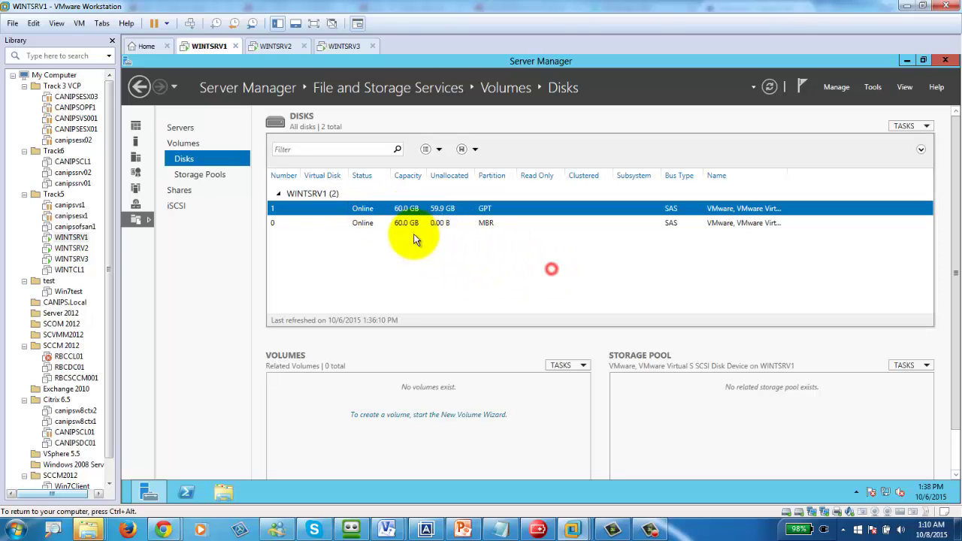
{"action": "right_click", "coordinate": [369, 208]}
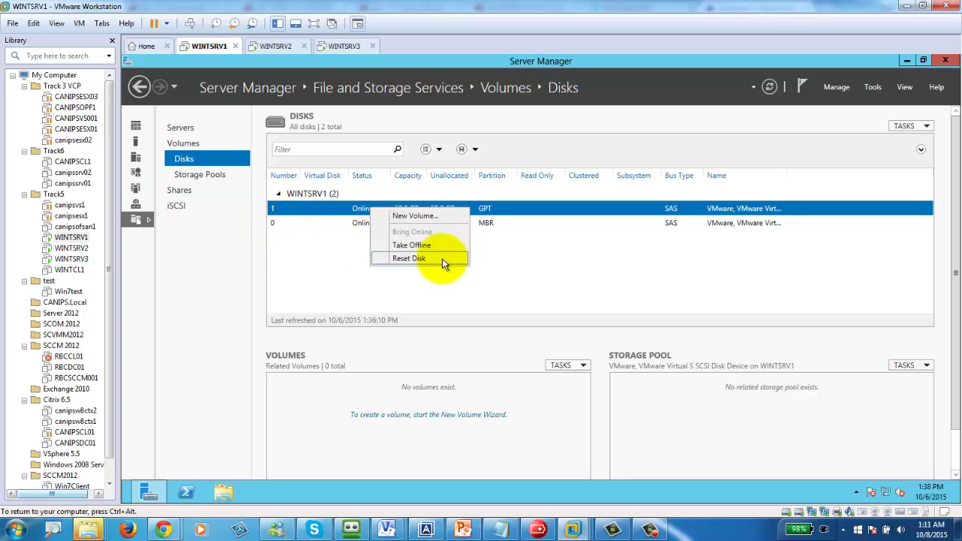
{"action": "left_click", "coordinate": [420, 217]}
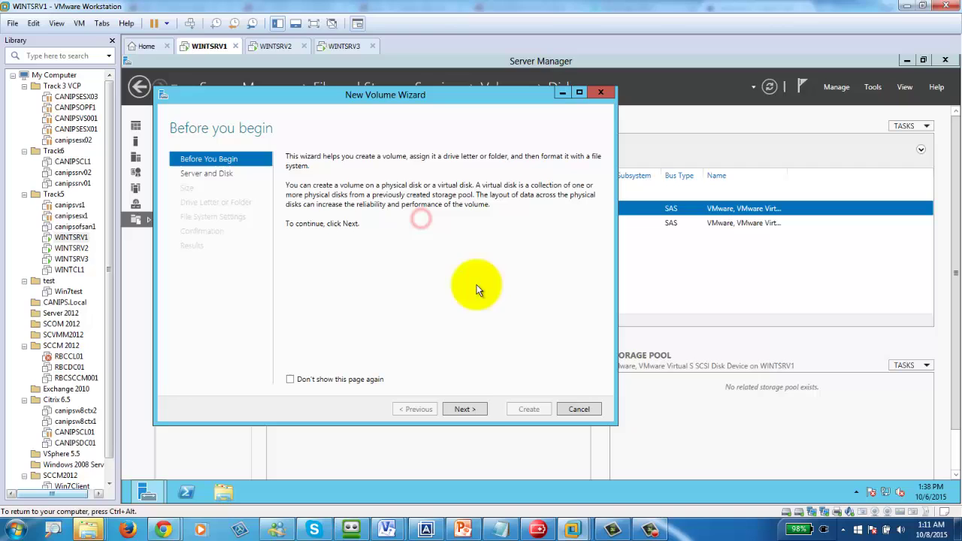
{"action": "left_click", "coordinate": [468, 409]}
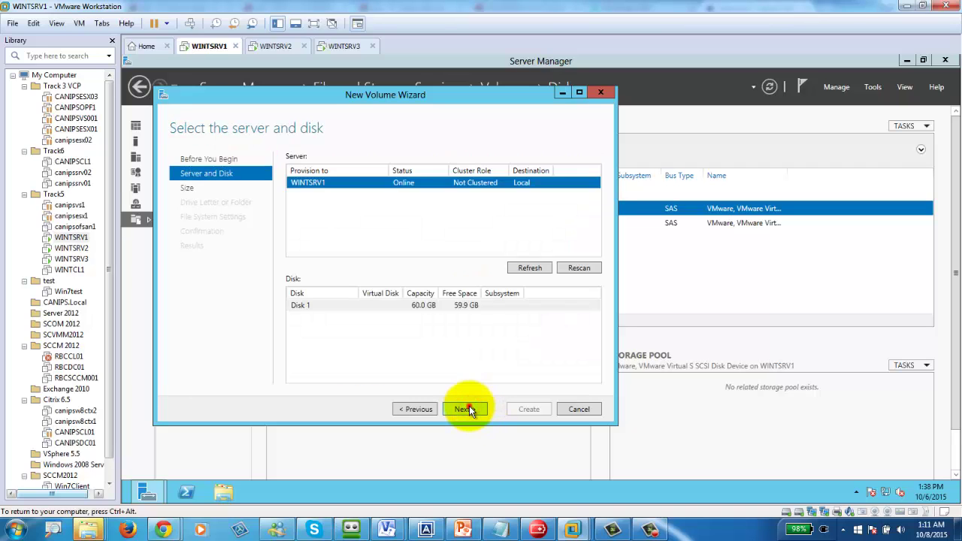
{"action": "left_click", "coordinate": [468, 409]}
{"action": "left_click", "coordinate": [468, 409]}
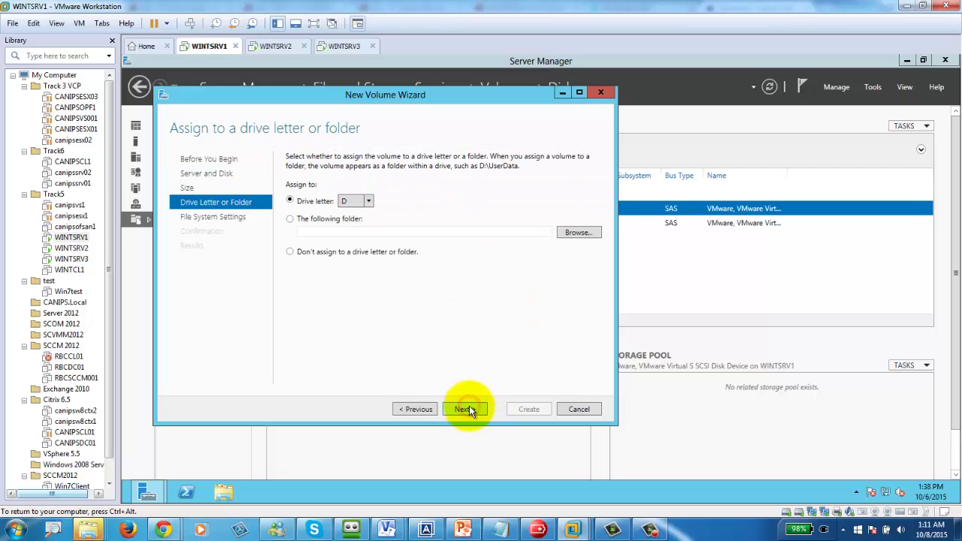
{"action": "left_click", "coordinate": [468, 408]}
{"action": "left_click", "coordinate": [468, 409]}
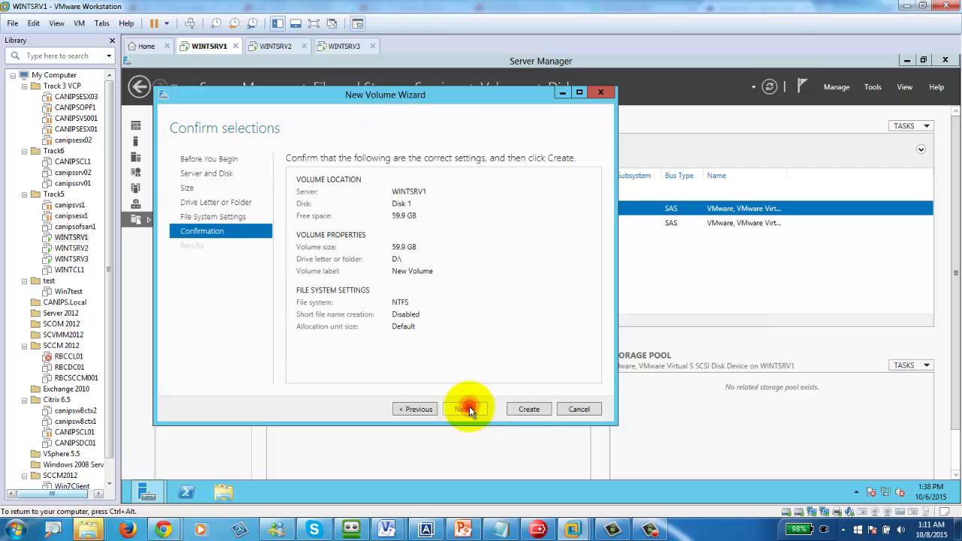
{"action": "left_click", "coordinate": [531, 409]}
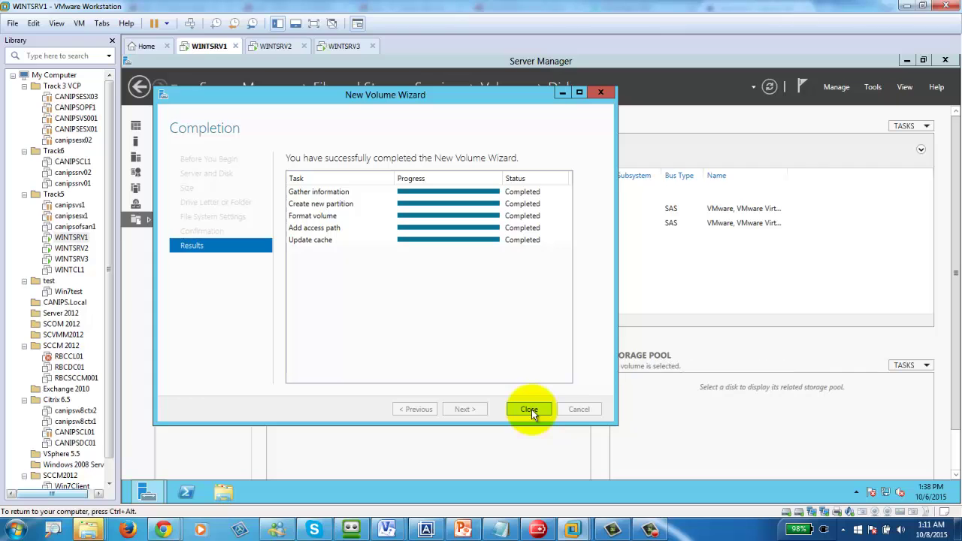
{"action": "left_click", "coordinate": [532, 409]}
- Start a new iSCSI virtual disk on WINTSRV1 and choose volume D: as its storage location
{"action": "left_click", "coordinate": [188, 208]}
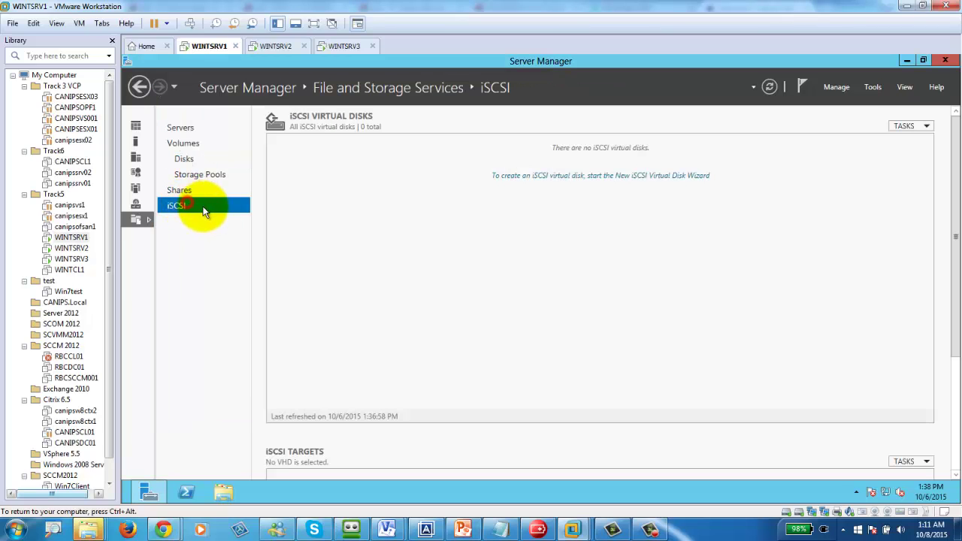
{"action": "left_click", "coordinate": [526, 176]}
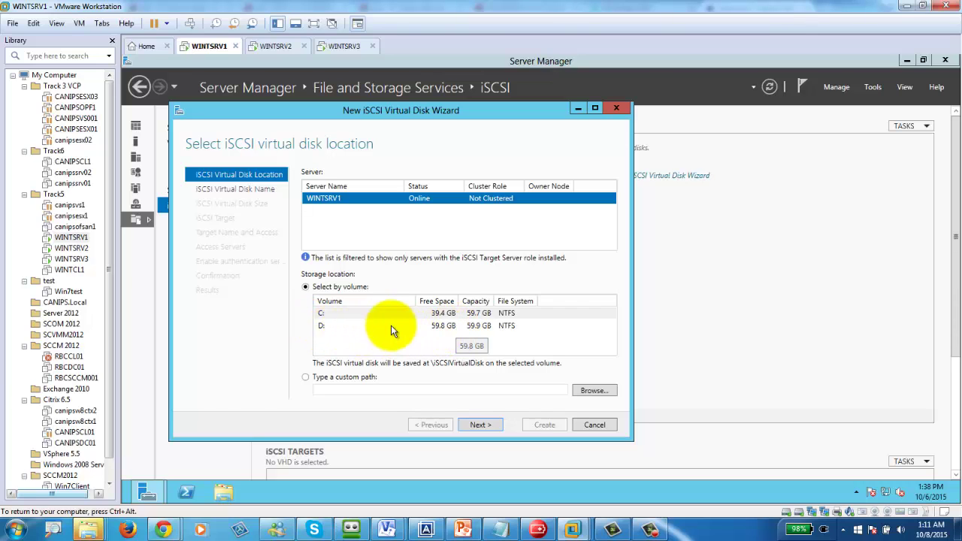
{"action": "left_click", "coordinate": [336, 327]}
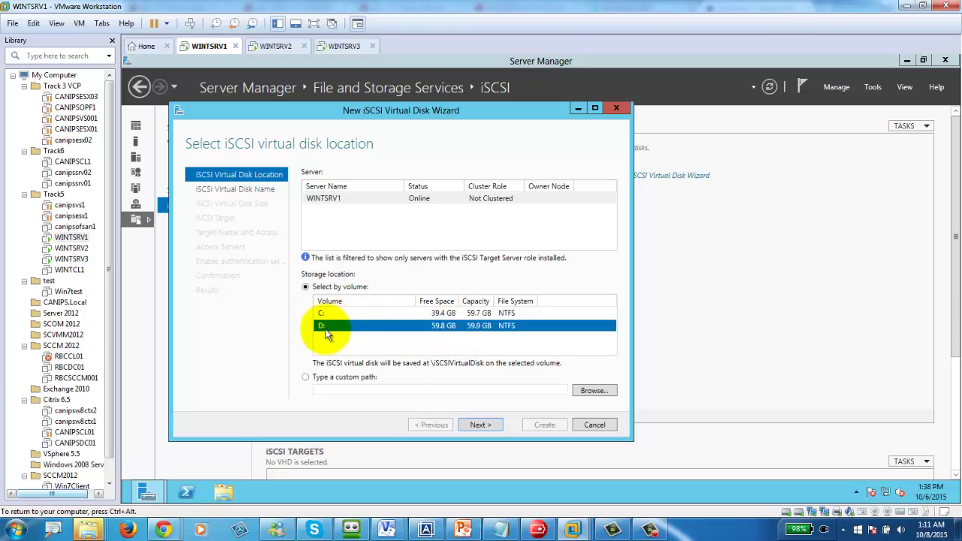
{"action": "left_click", "coordinate": [480, 425]}
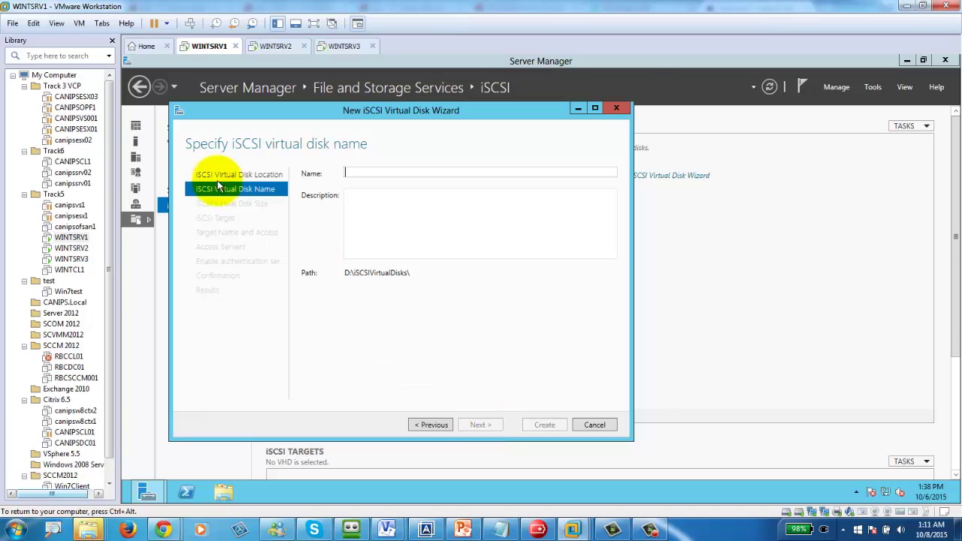
- Name the iSCSI virtual disk ISCSIVD1 and set its size to 59.8 GB
{"action": "left_click", "coordinate": [372, 174]}
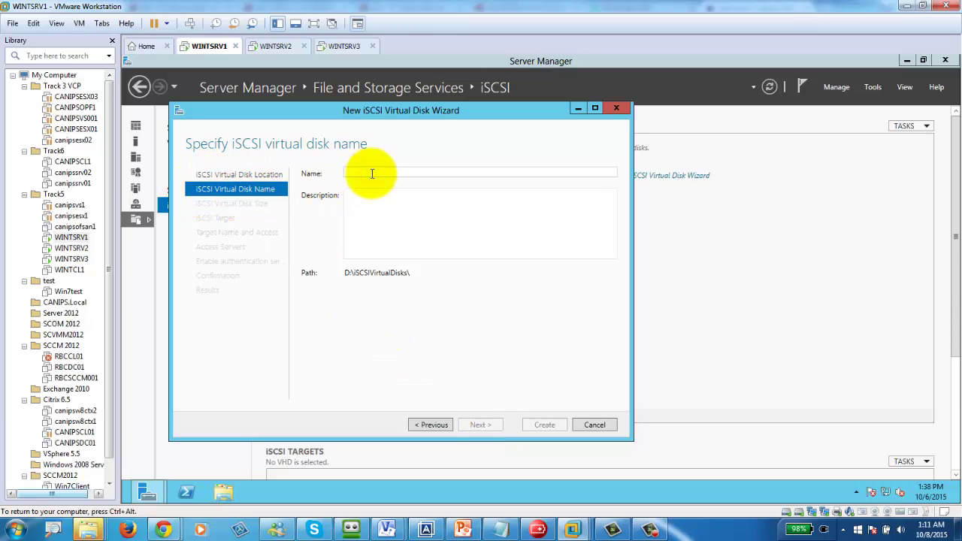
{"action": "type", "text": "ISCSI"}
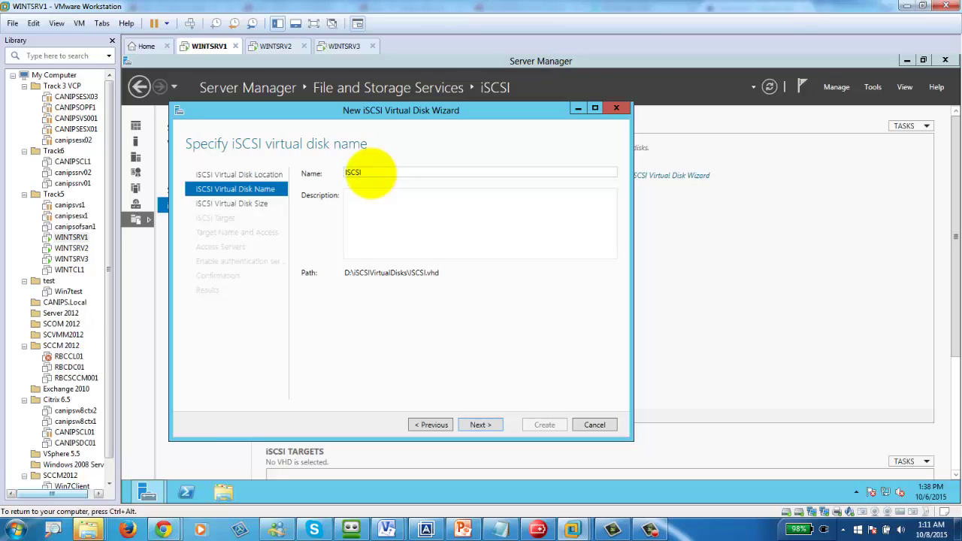
{"action": "type", "text": "VD1"}
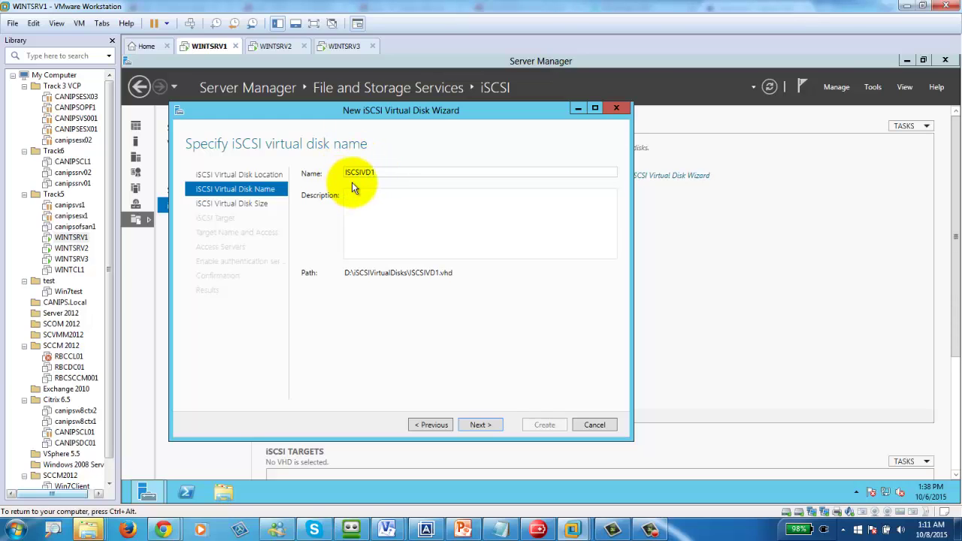
{"action": "left_click", "coordinate": [480, 425]}
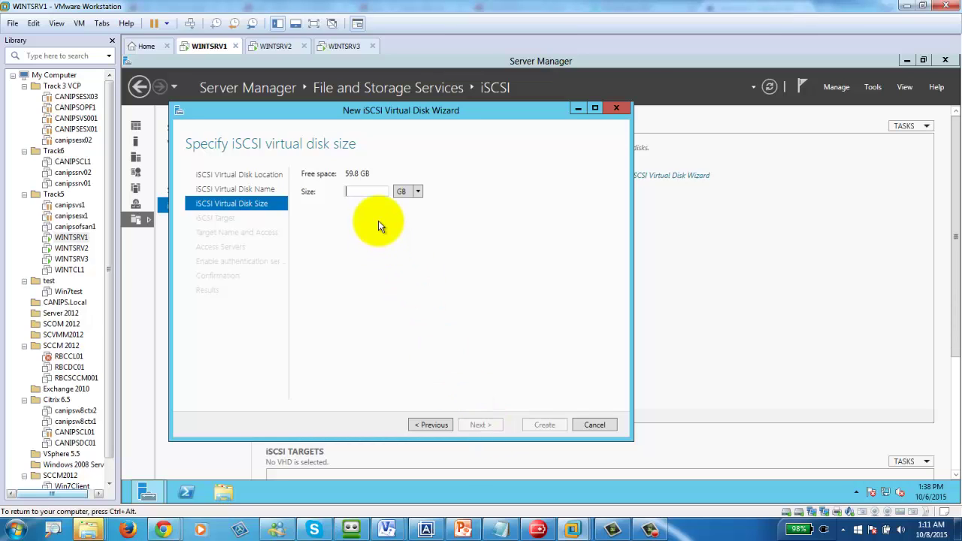
{"action": "type", "text": "59.8"}
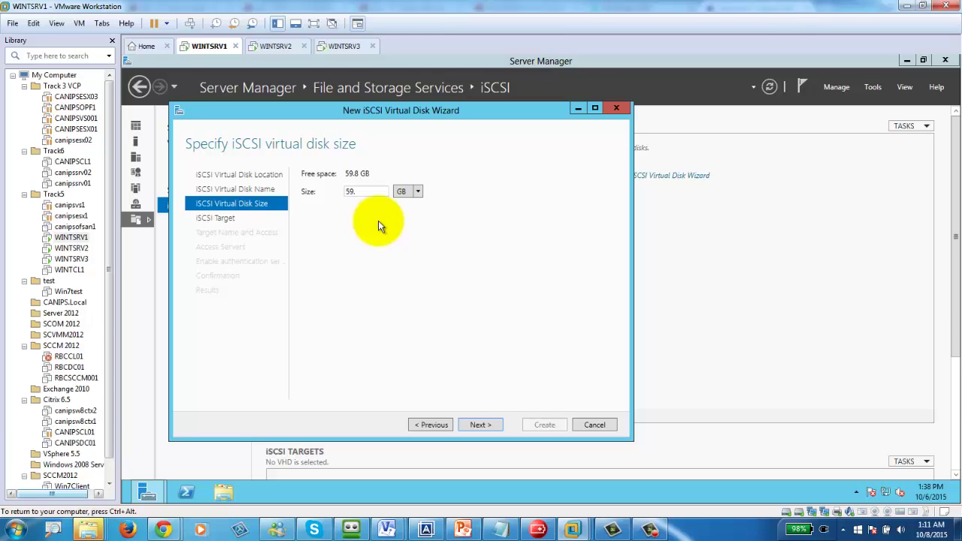
{"action": "left_click", "coordinate": [486, 428]}
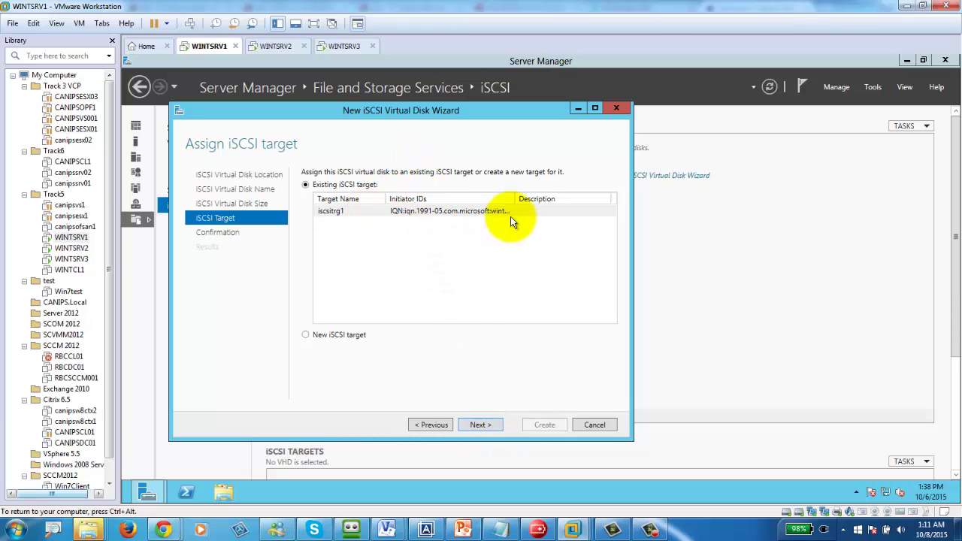
- Check the existing target's initiator IDs, then assign the virtual disk to a new iSCSI target named ISCSITarget1
{"action": "left_click_drag", "start_coordinate": [517, 199], "coordinate": [573, 198]}
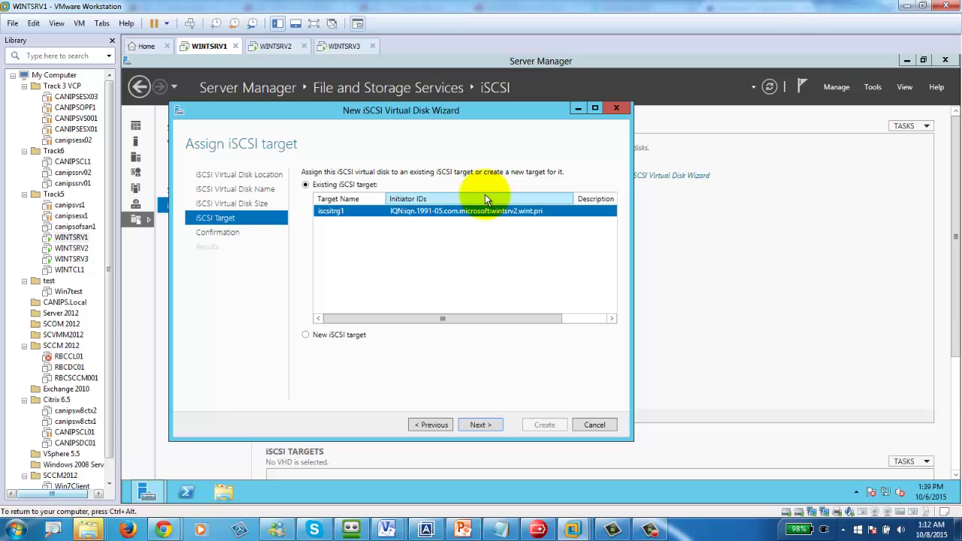
{"action": "left_click", "coordinate": [333, 335]}
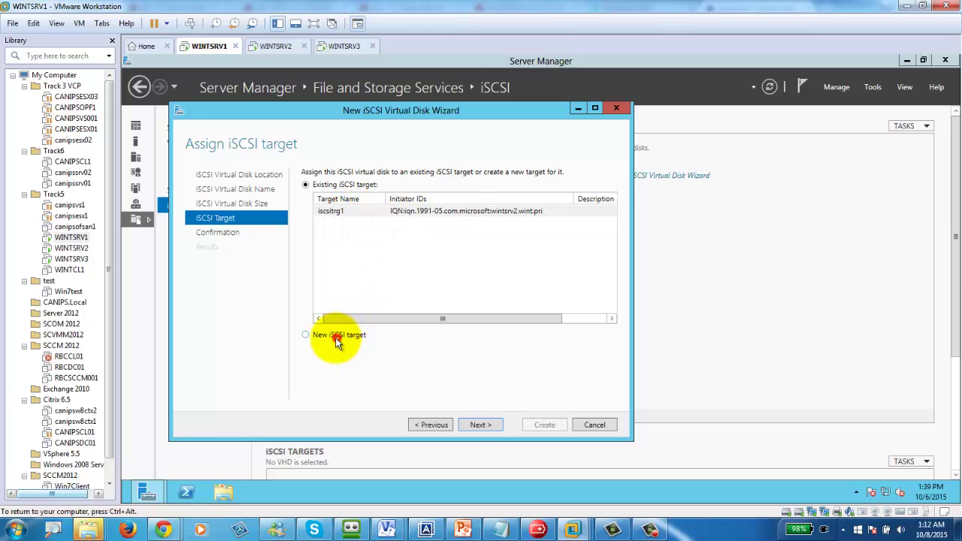
{"action": "left_click", "coordinate": [480, 426]}
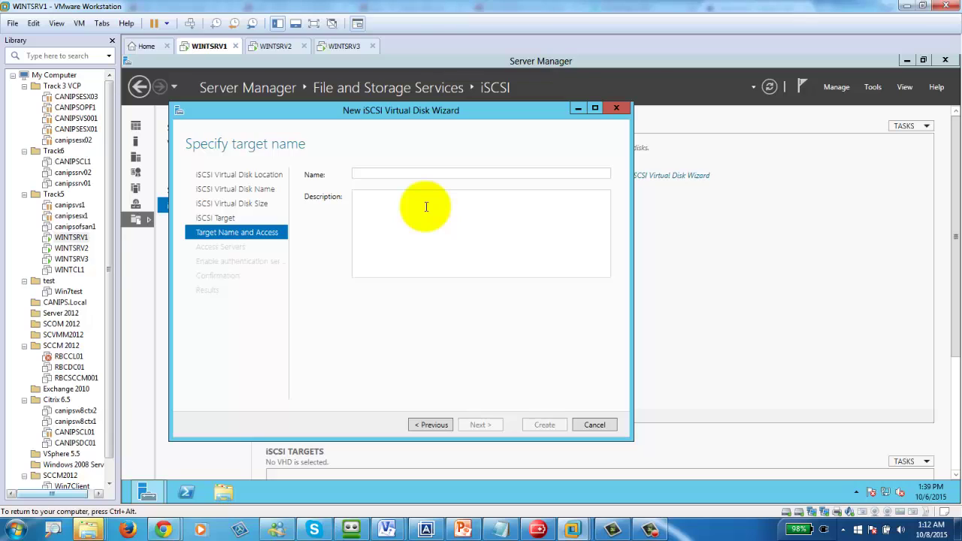
{"action": "type", "text": "i"}
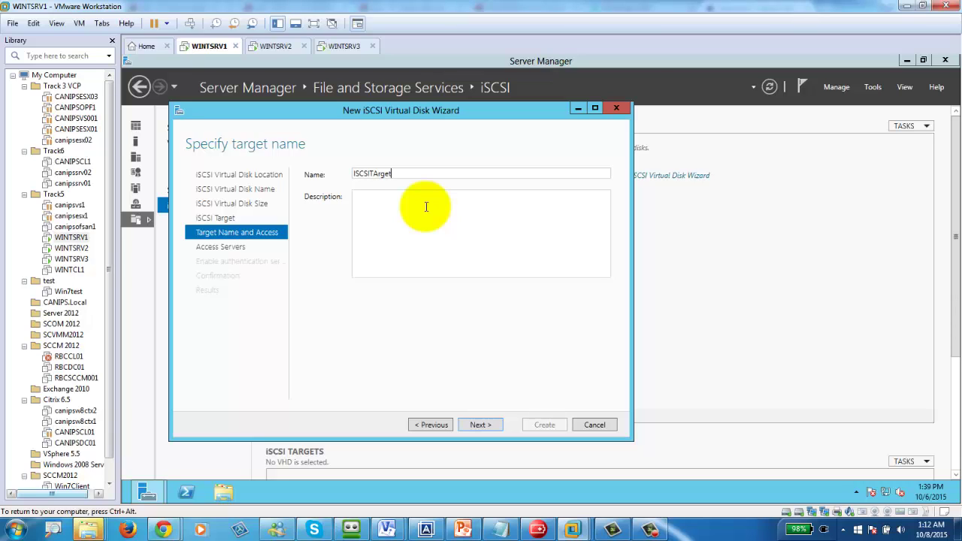
{"action": "type", "text": "SCSITArget1"}
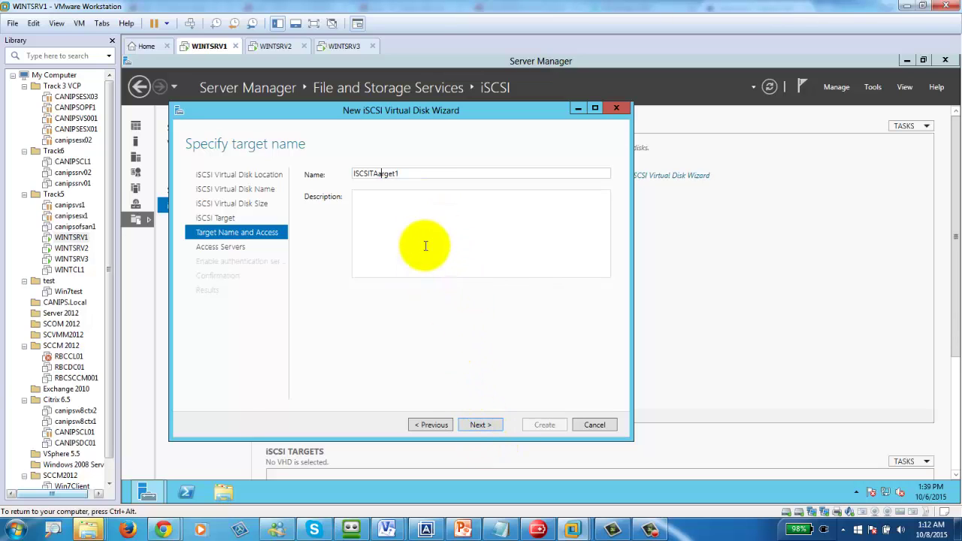
{"action": "left_click", "coordinate": [479, 428]}
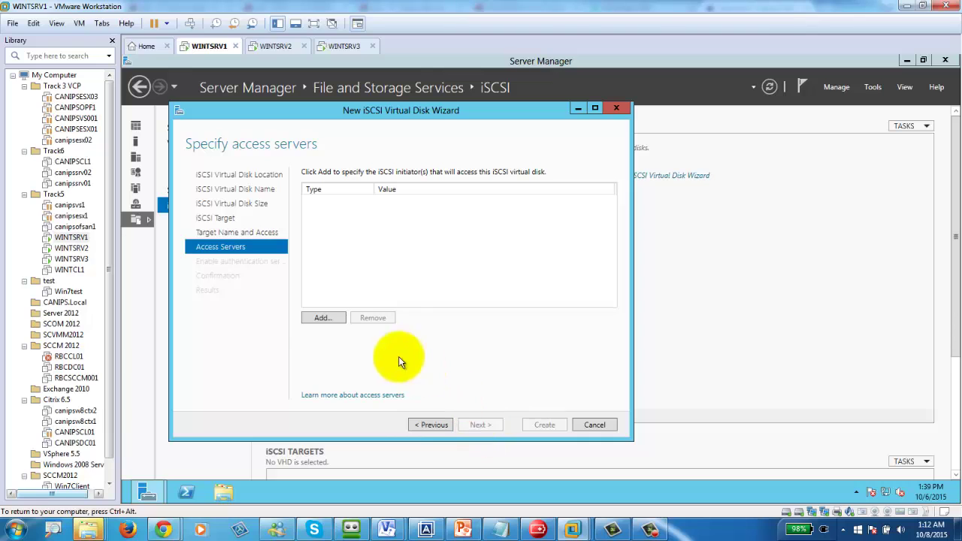
- Look up wintsrv in the directory and choose WINTSRV3 as the initiator computer to query for its ID
{"action": "left_click", "coordinate": [321, 320]}
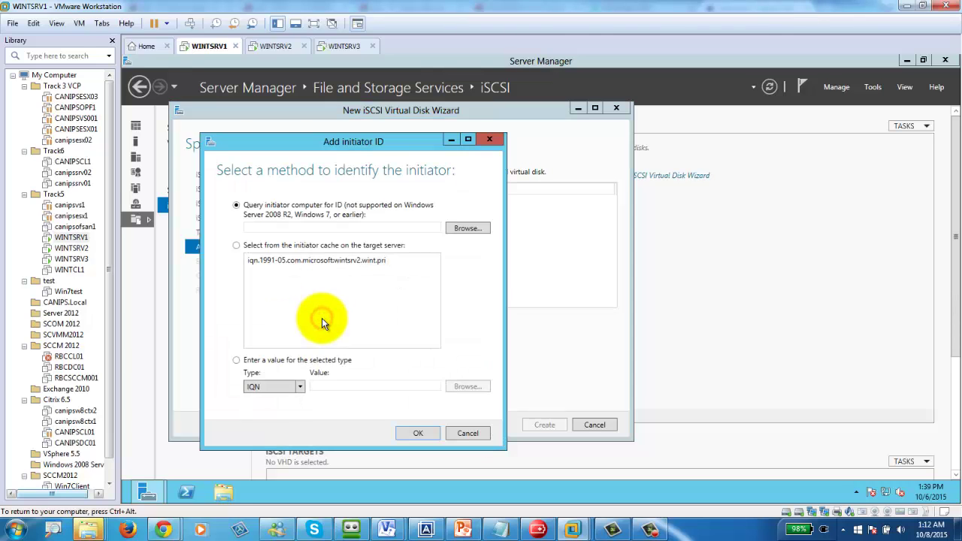
{"action": "left_click_drag", "start_coordinate": [359, 143], "coordinate": [686, 105]}
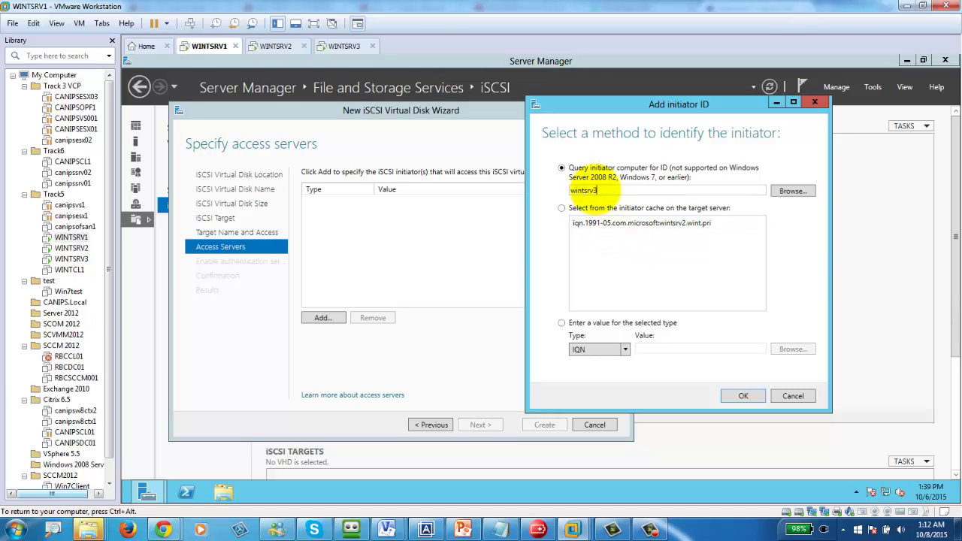
{"action": "left_click", "coordinate": [792, 191]}
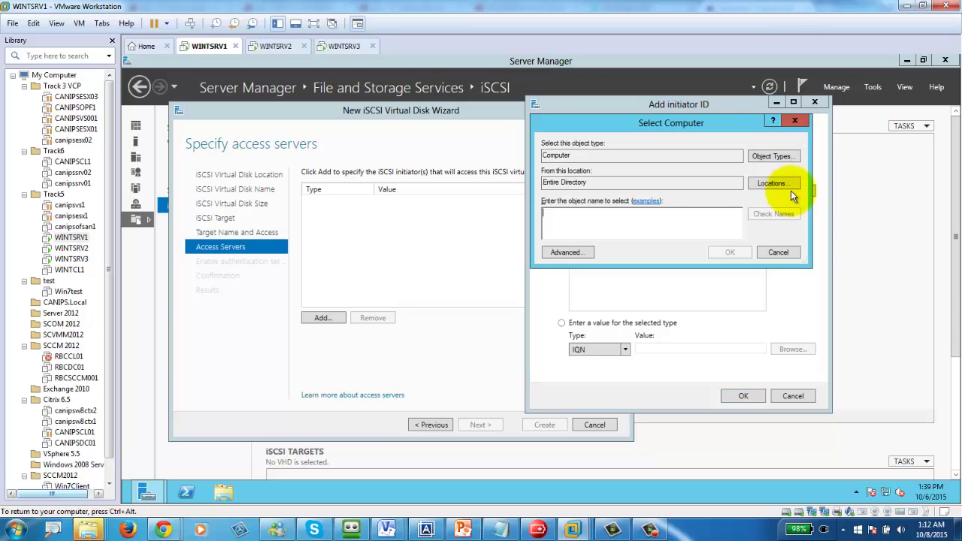
{"action": "left_click", "coordinate": [609, 225]}
{"action": "type", "text": "win"}
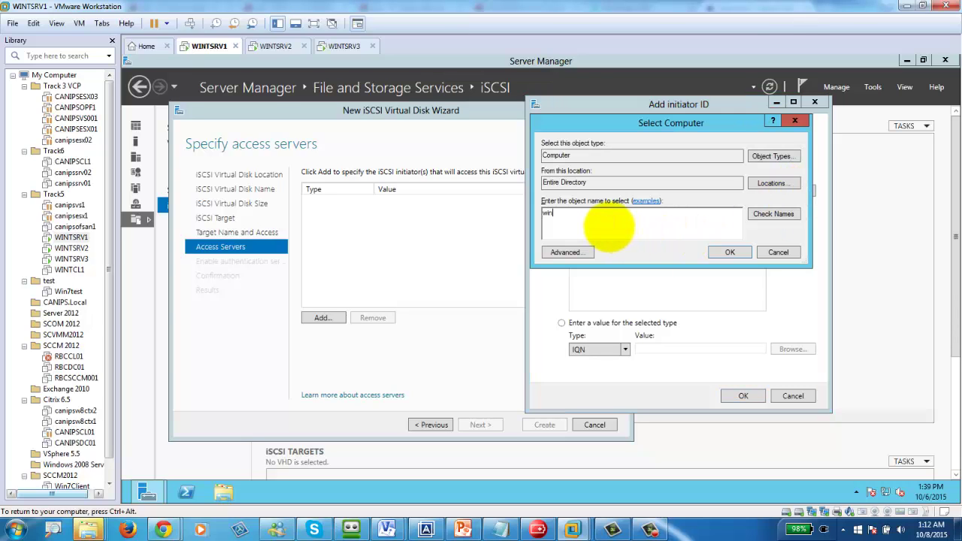
{"action": "type", "text": "tsrv"}
{"action": "key", "text": "Return"}
{"action": "left_click", "coordinate": [594, 232]}
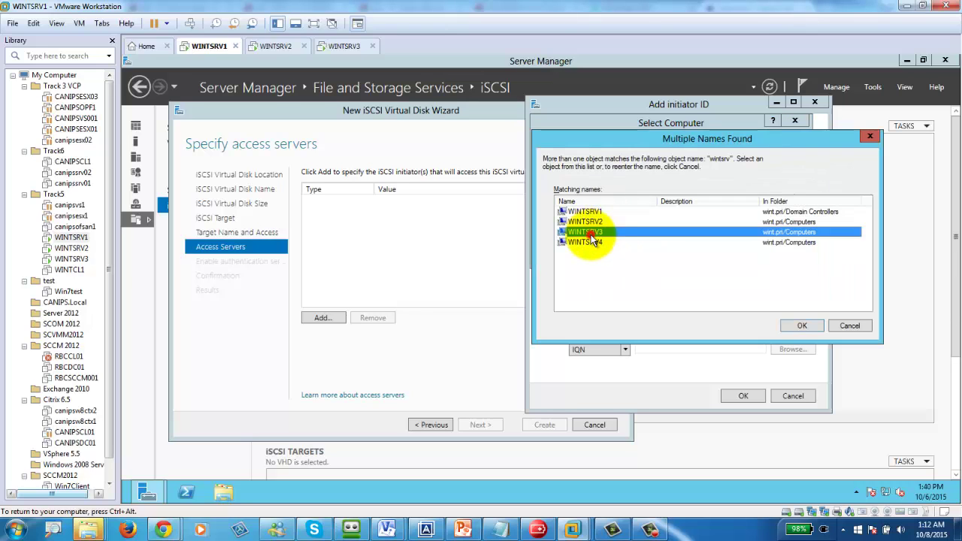
{"action": "left_click", "coordinate": [802, 325]}
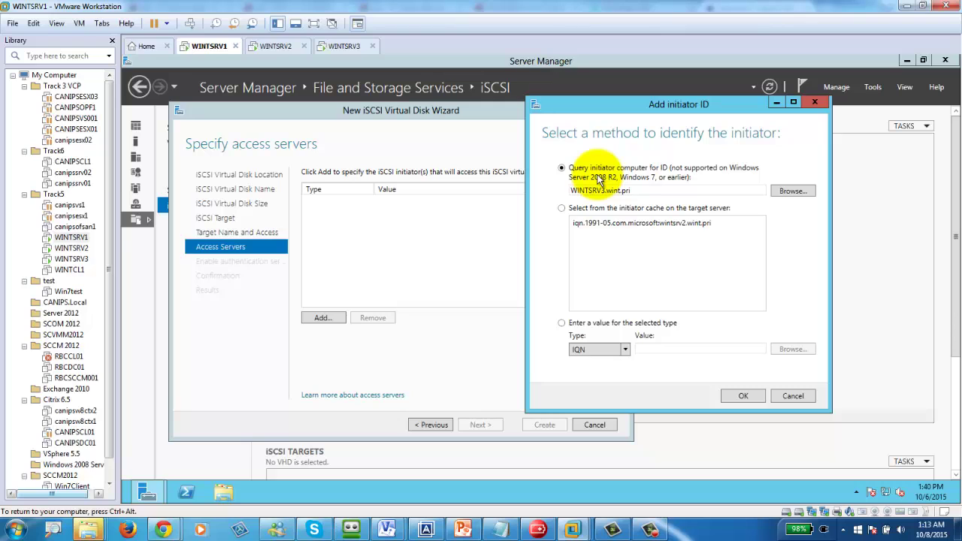
- Add iqn.1991-05.com.microsoft:wintsrv2.wint.pri from the target server's initiator cache as an access server
{"action": "left_click", "coordinate": [577, 208]}
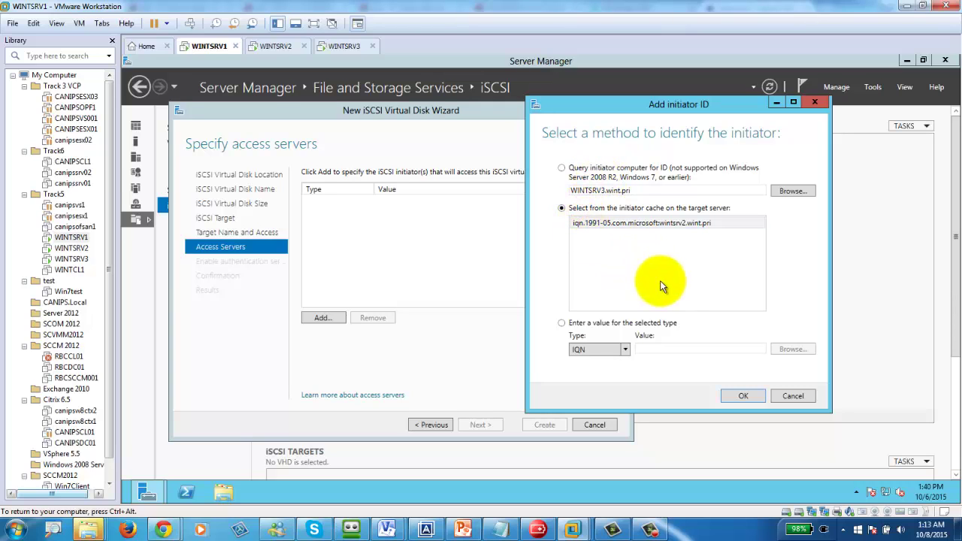
{"action": "left_click", "coordinate": [744, 395]}
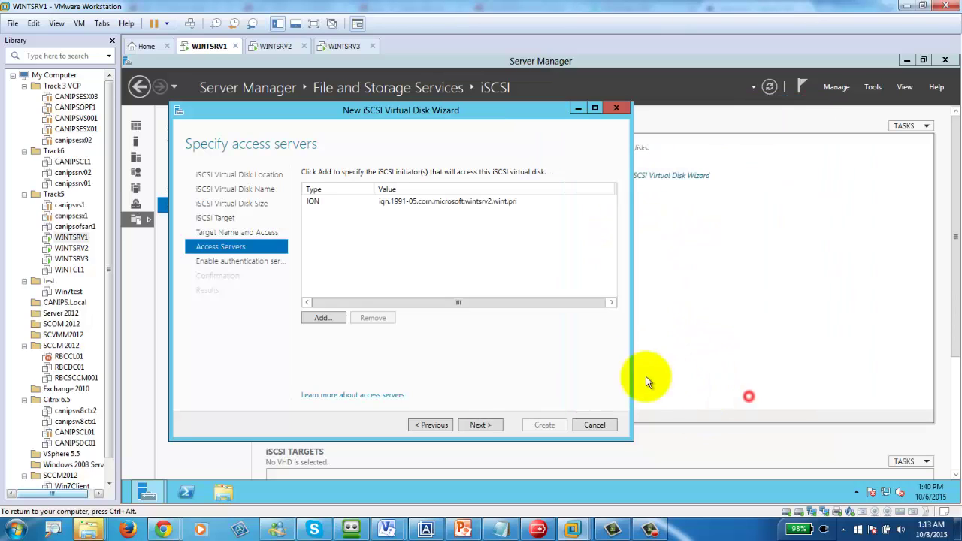
- Look up wintsrv in the directory and add WINTSRV3 as a second access server by querying its initiator ID
{"action": "left_click", "coordinate": [328, 317]}
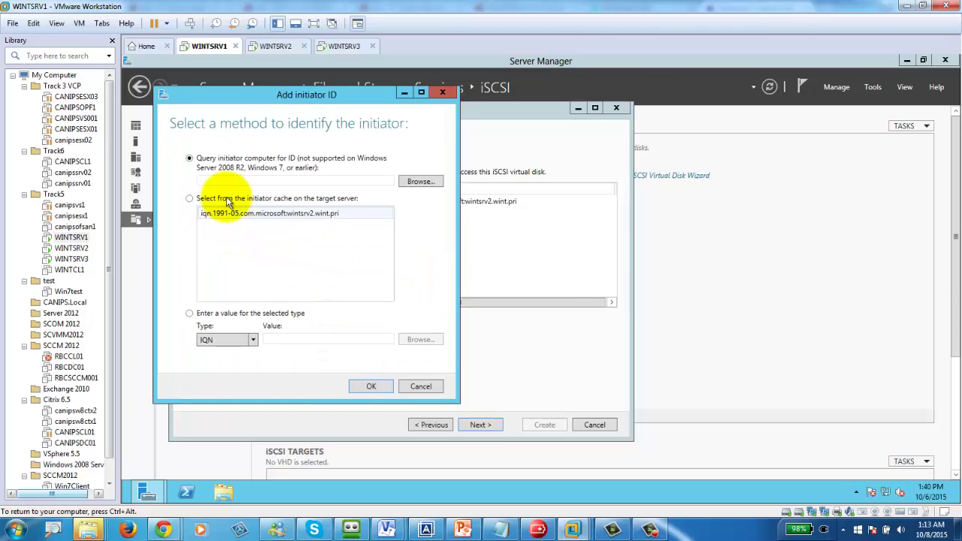
{"action": "left_click", "coordinate": [419, 182]}
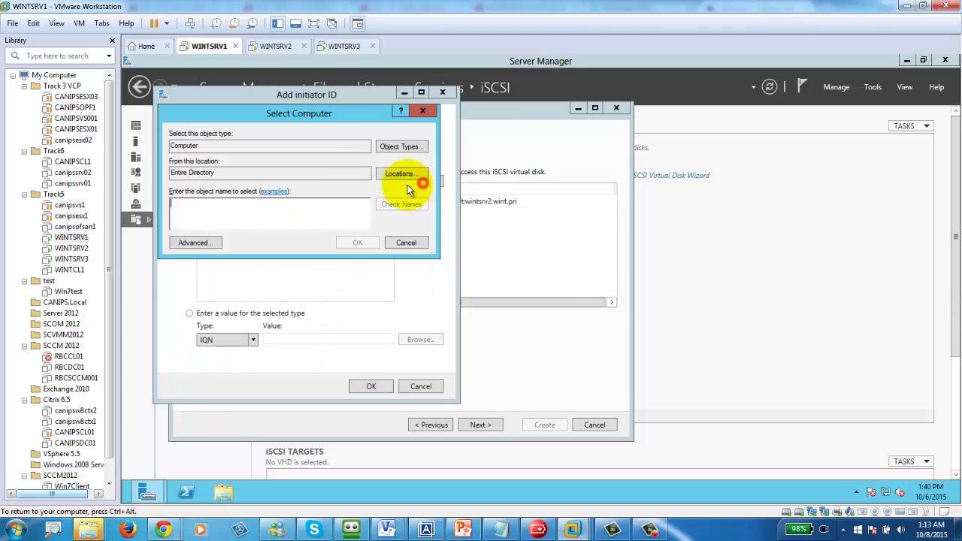
{"action": "type", "text": "win"}
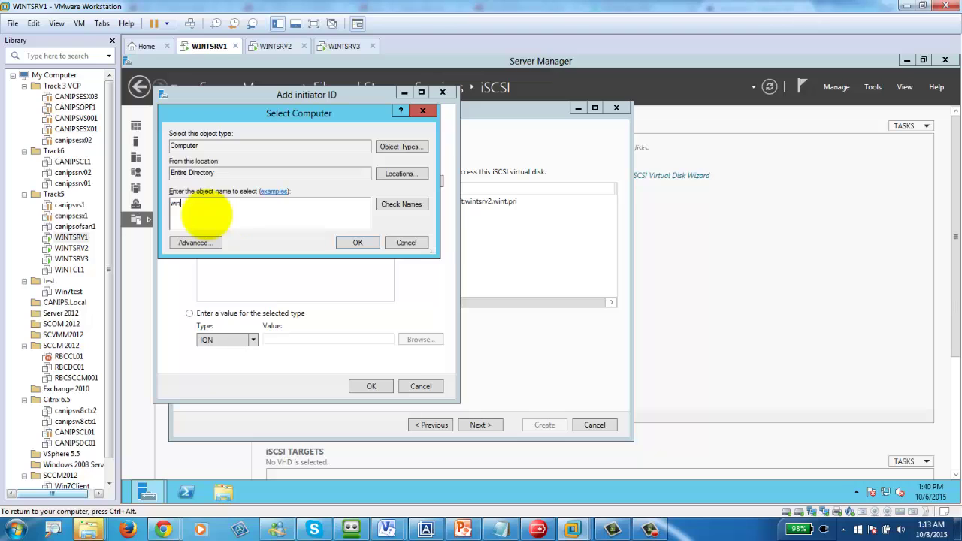
{"action": "type", "text": "tsrv"}
{"action": "key", "text": "Return"}
{"action": "left_click", "coordinate": [211, 223]}
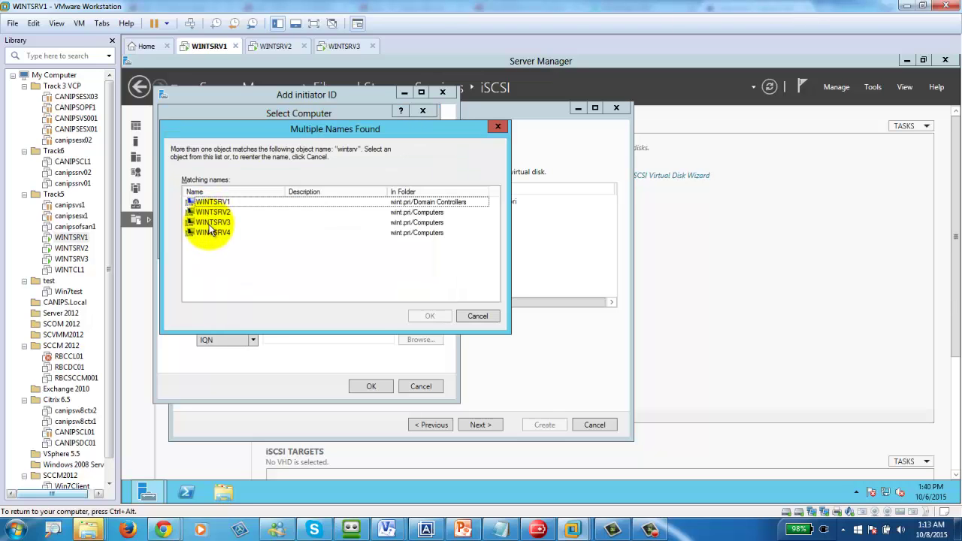
{"action": "left_click", "coordinate": [420, 314]}
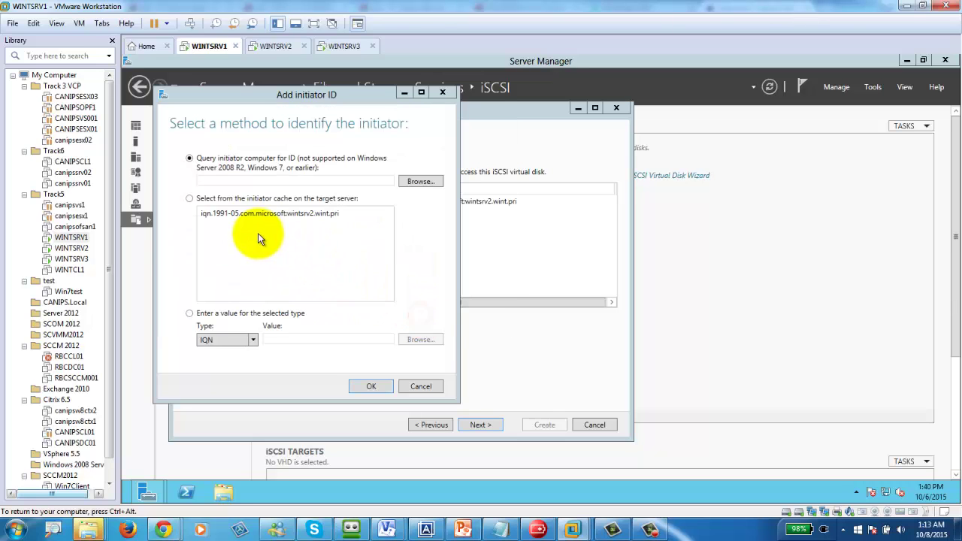
{"action": "left_click", "coordinate": [372, 387]}
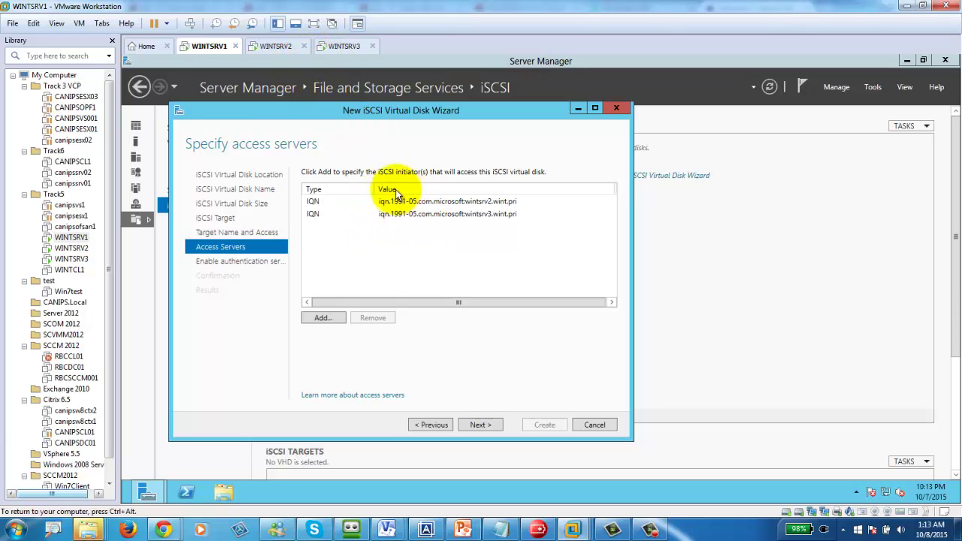
- Leave CHAP and reverse CHAP disabled, create the iSCSI virtual disk and target, and close the wizard
{"action": "left_click", "coordinate": [477, 425]}
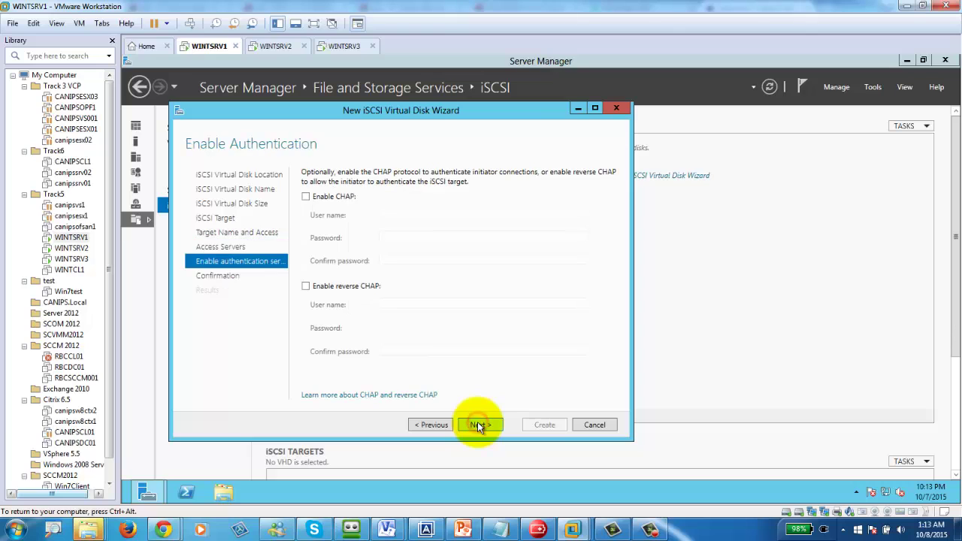
{"action": "left_click", "coordinate": [479, 426]}
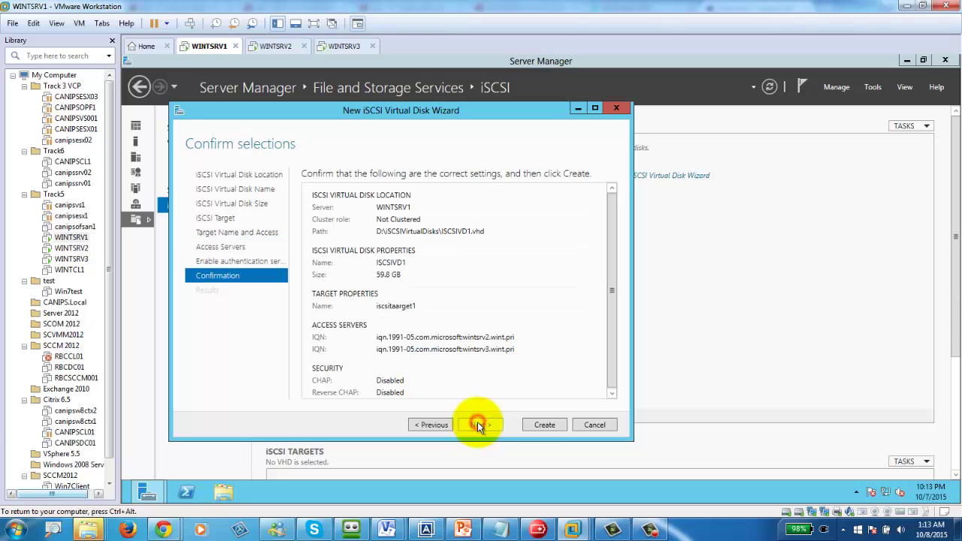
{"action": "left_click", "coordinate": [541, 425]}
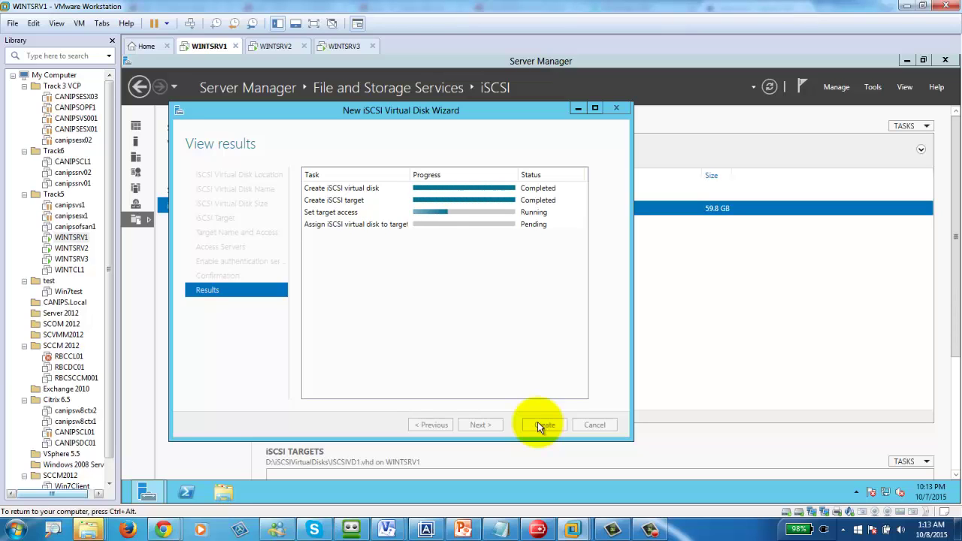
{"action": "left_click", "coordinate": [538, 424]}
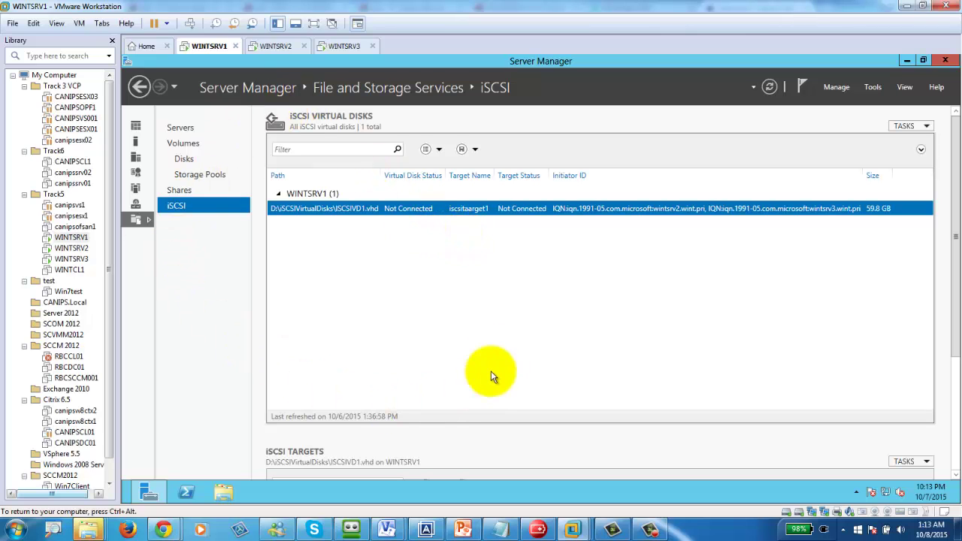
- Switch to the WINTSRV2 virtual machine and open its iSCSI Initiator properties
{"action": "left_click", "coordinate": [276, 46]}
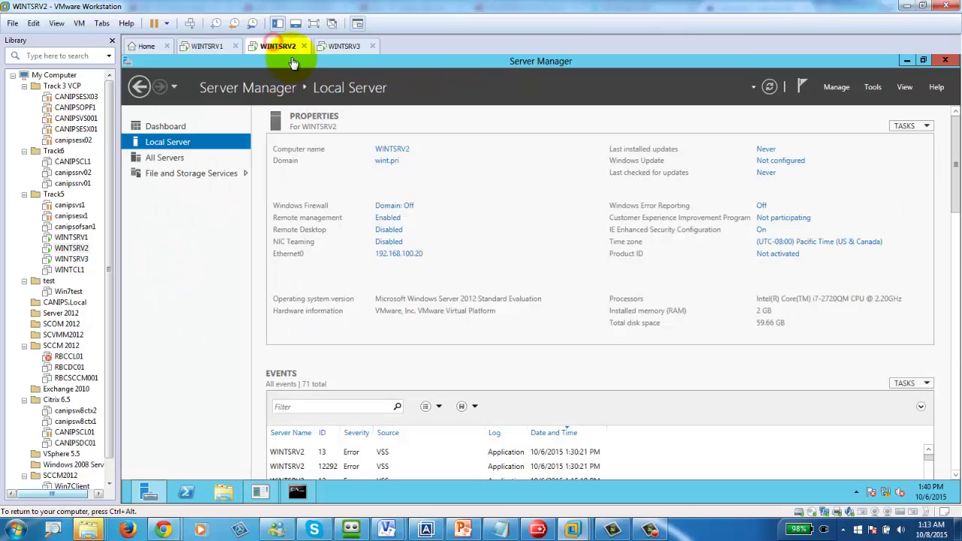
{"action": "left_click", "coordinate": [873, 86]}
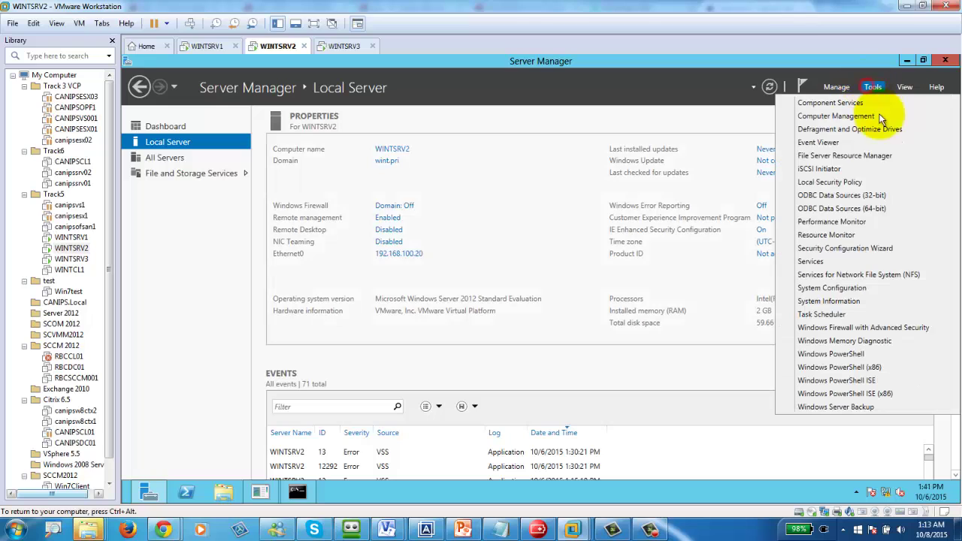
{"action": "left_click", "coordinate": [821, 169]}
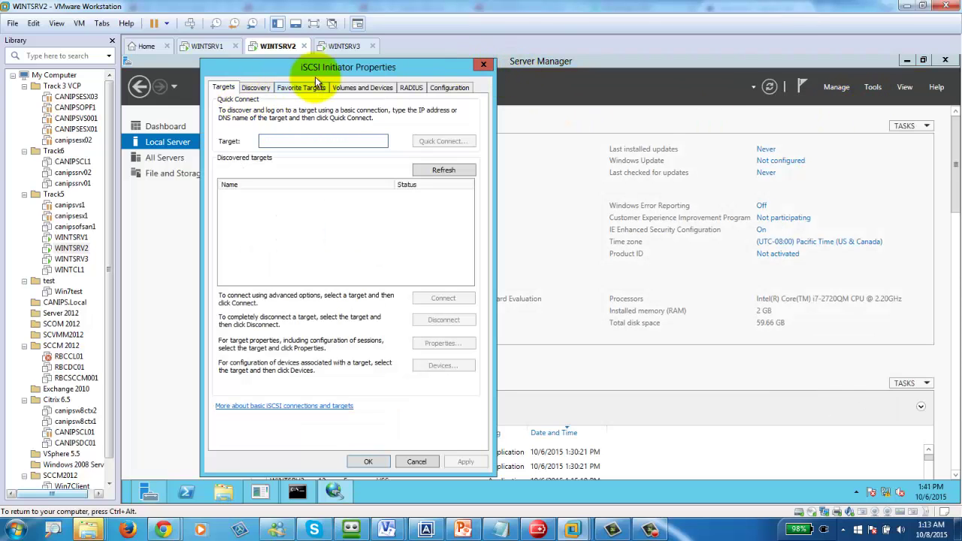
- Try to quick connect WINTSRV2 to an iSCSI target at 192.168.100.100
{"action": "left_click", "coordinate": [309, 142]}
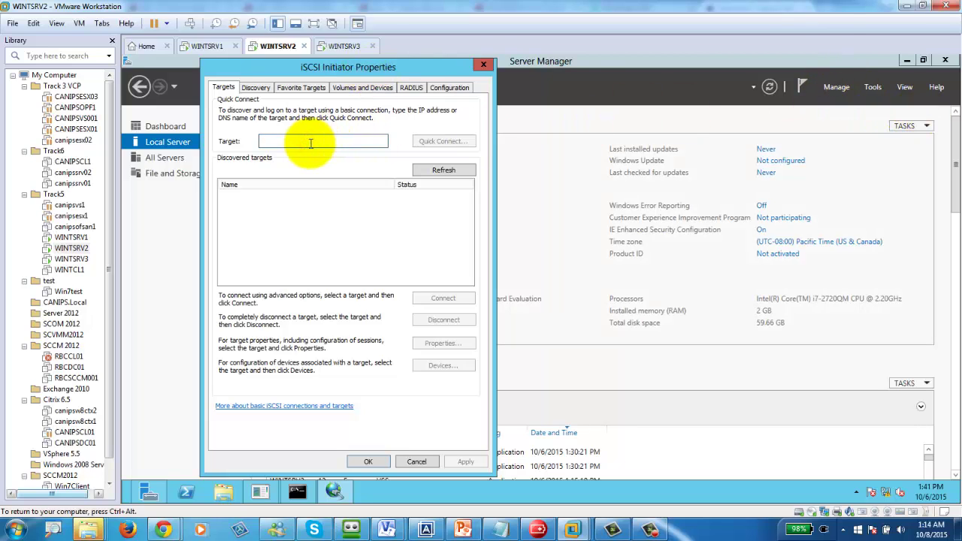
{"action": "type", "text": "192.168.100.100"}
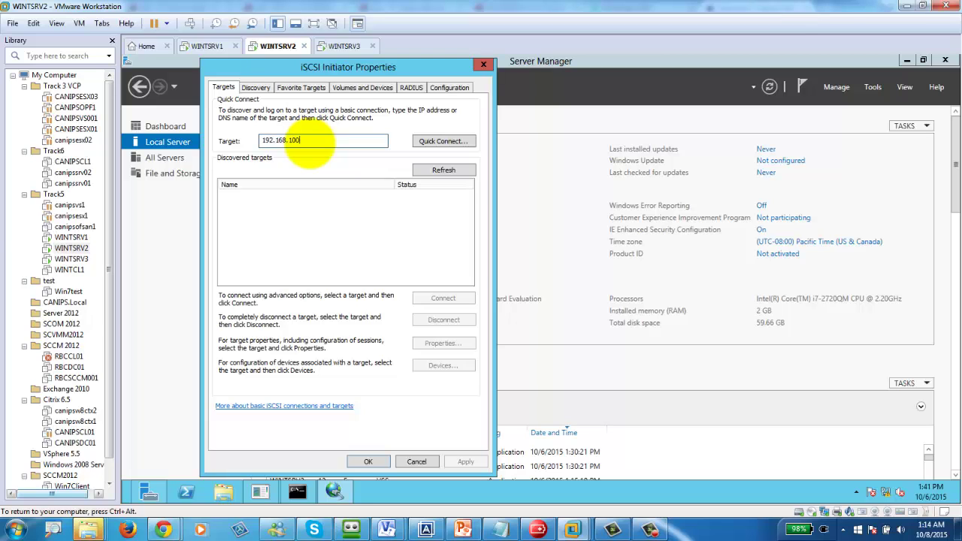
{"action": "left_click", "coordinate": [443, 141]}
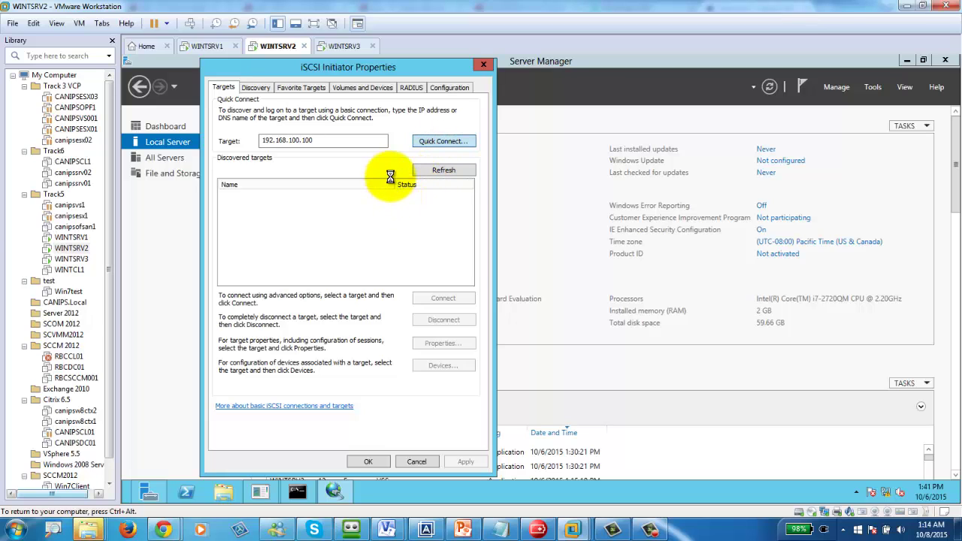
{"action": "left_click", "coordinate": [327, 142]}
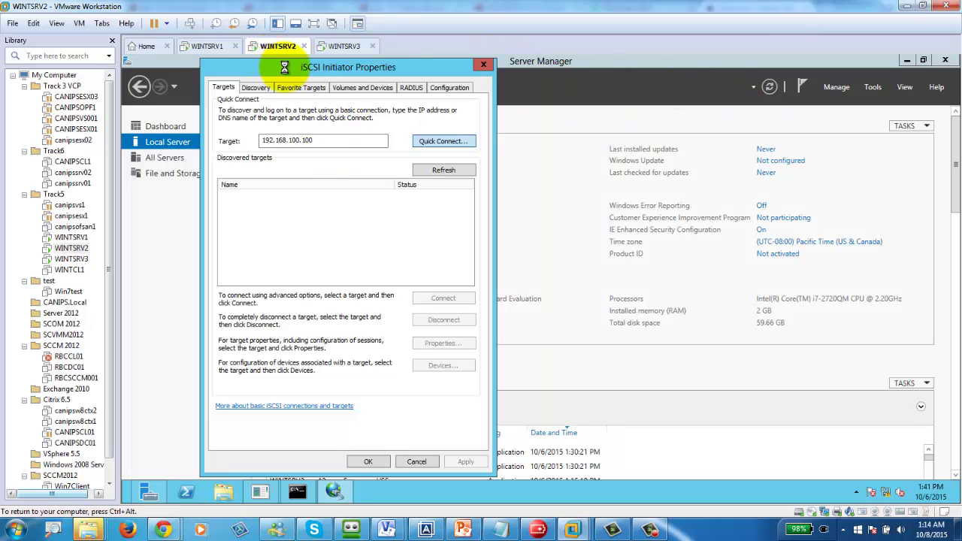
- On WINTSRV3, use the iSCSI Initiator to quick connect to WINTSRV1's iscsitaarget1 target and accept the properties
{"action": "left_click", "coordinate": [351, 48]}
{"action": "left_click", "coordinate": [872, 88]}
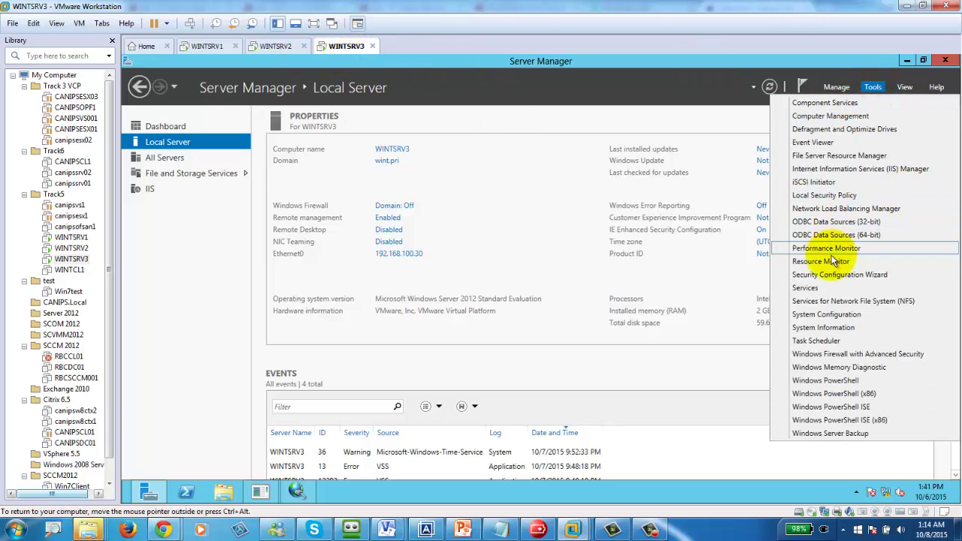
{"action": "left_click", "coordinate": [823, 182]}
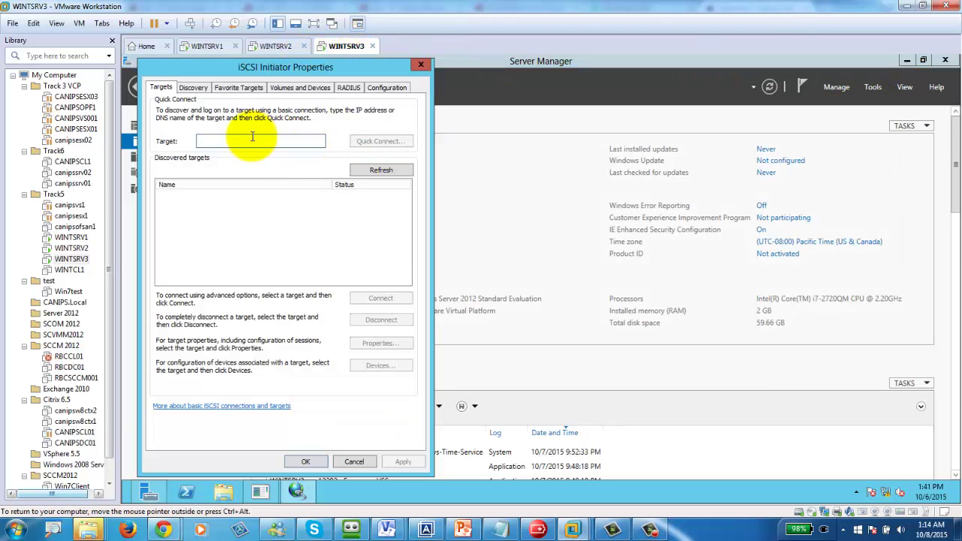
{"action": "left_click", "coordinate": [253, 137]}
{"action": "type", "text": "19"}
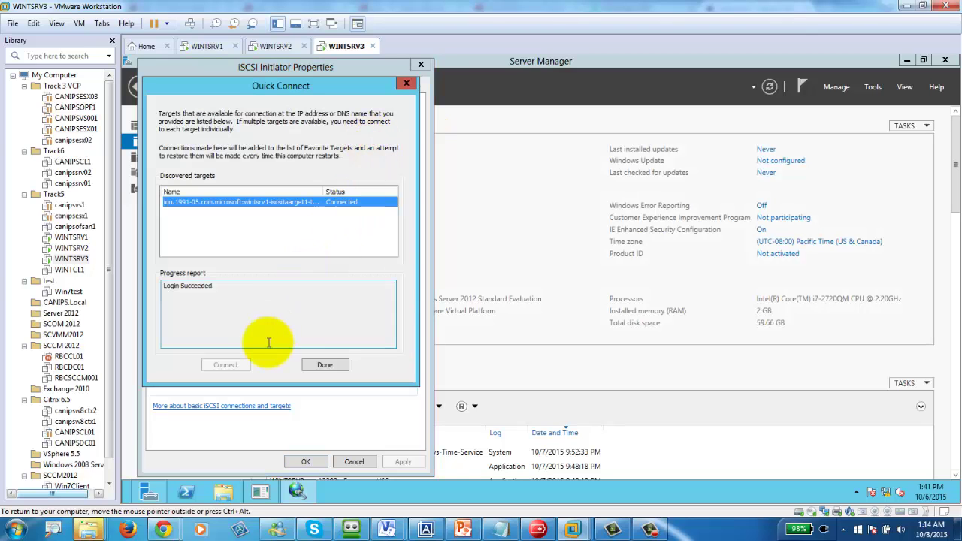
{"action": "left_click", "coordinate": [323, 365]}
{"action": "left_click", "coordinate": [305, 461]}
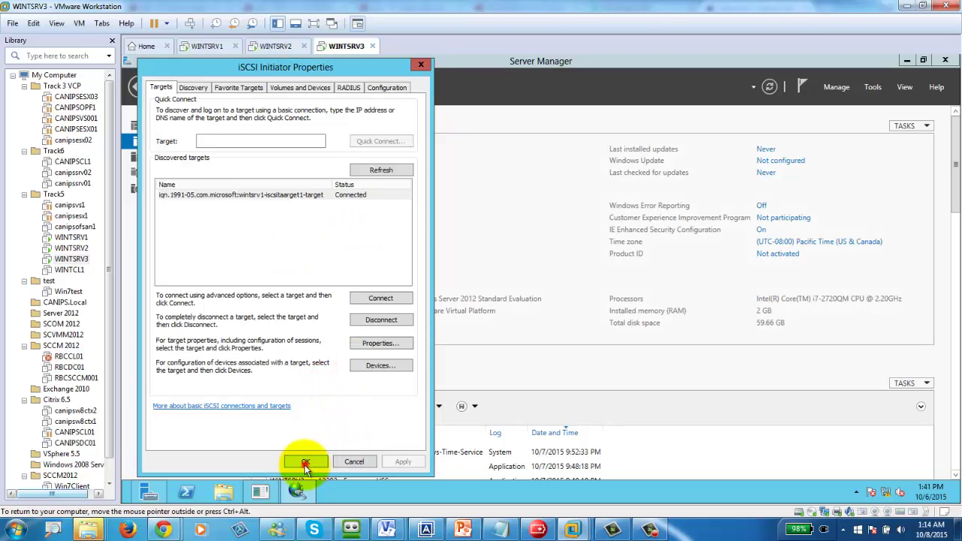
- Back on WINTSRV2, quick connect to 192.168.100.10 and log in to the iscsitaarget1 target
{"action": "left_click", "coordinate": [279, 50]}
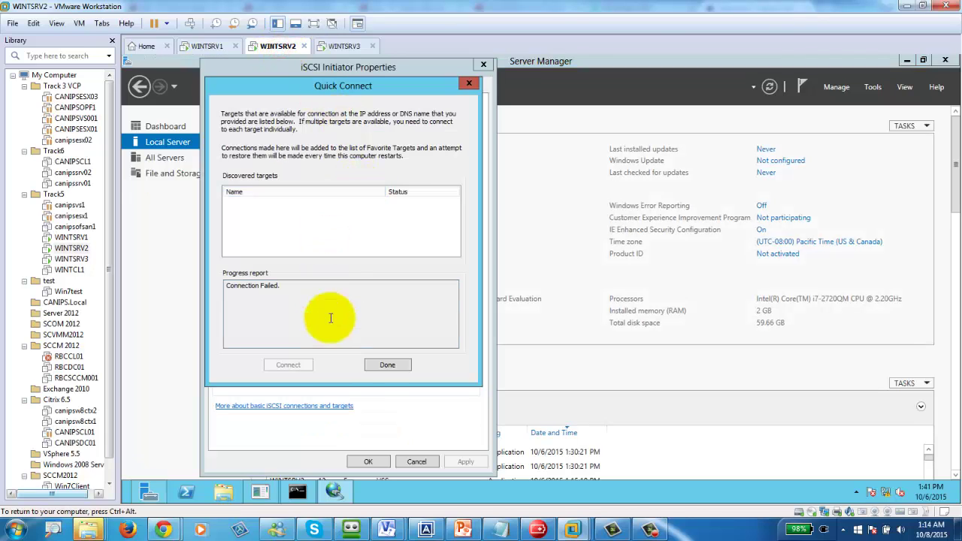
{"action": "left_click", "coordinate": [382, 365]}
{"action": "type", "text": "192.168.100.10"}
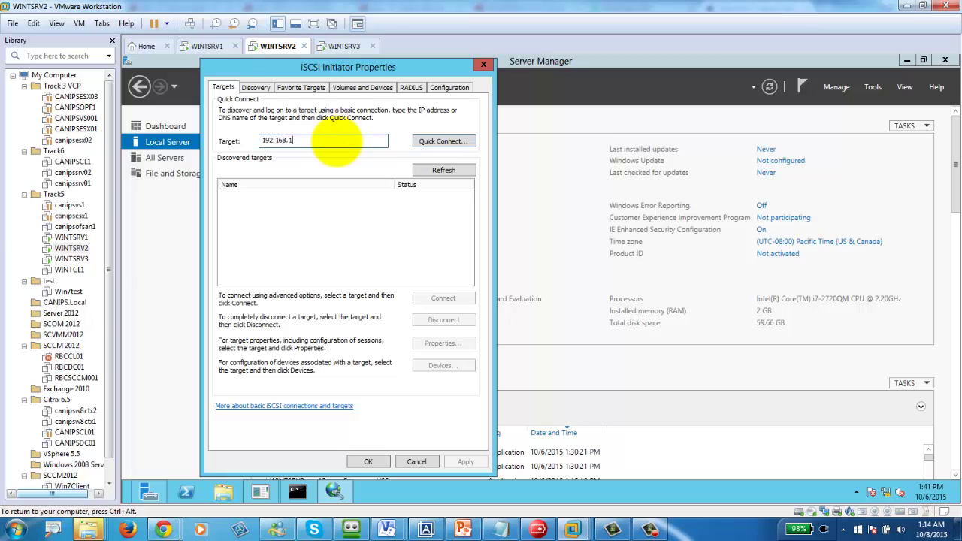
{"action": "left_click", "coordinate": [455, 141]}
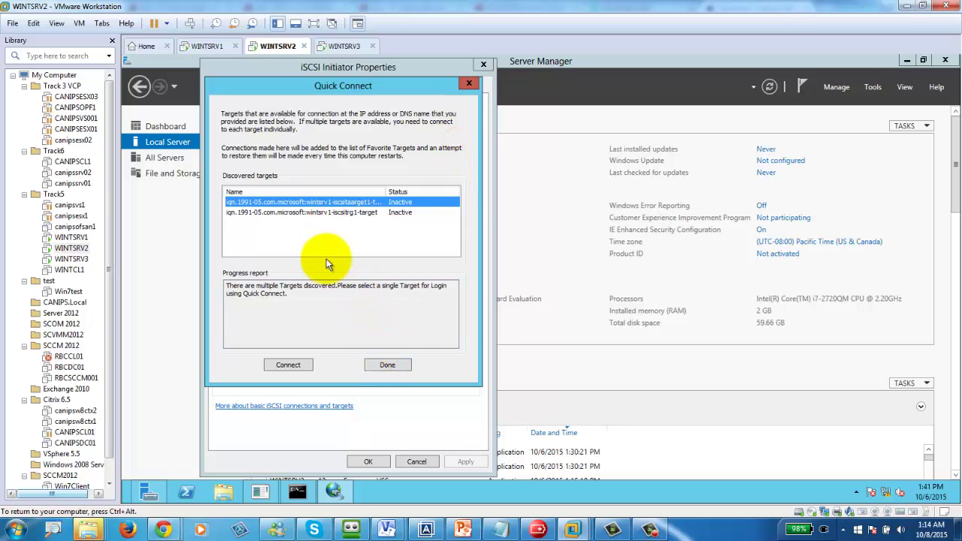
{"action": "left_click", "coordinate": [291, 367]}
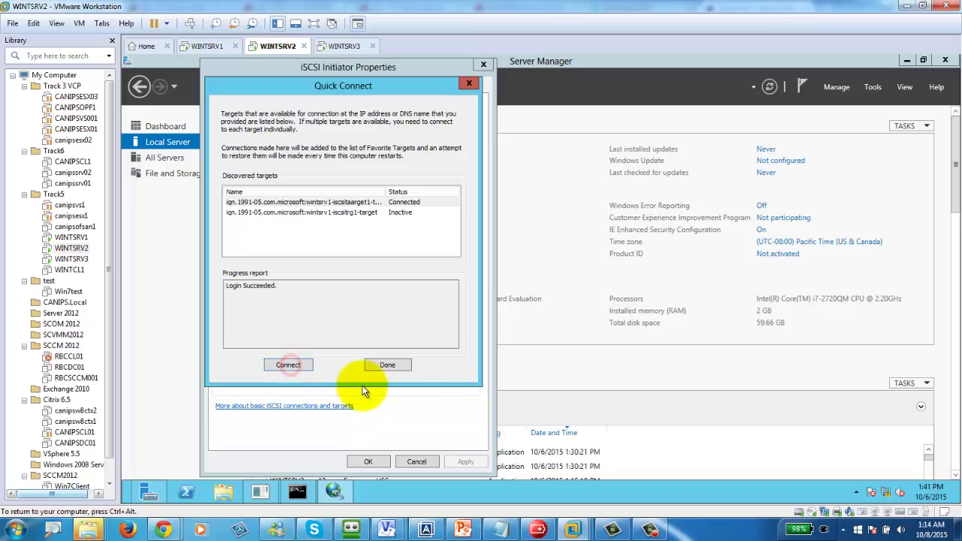
{"action": "left_click", "coordinate": [384, 365]}
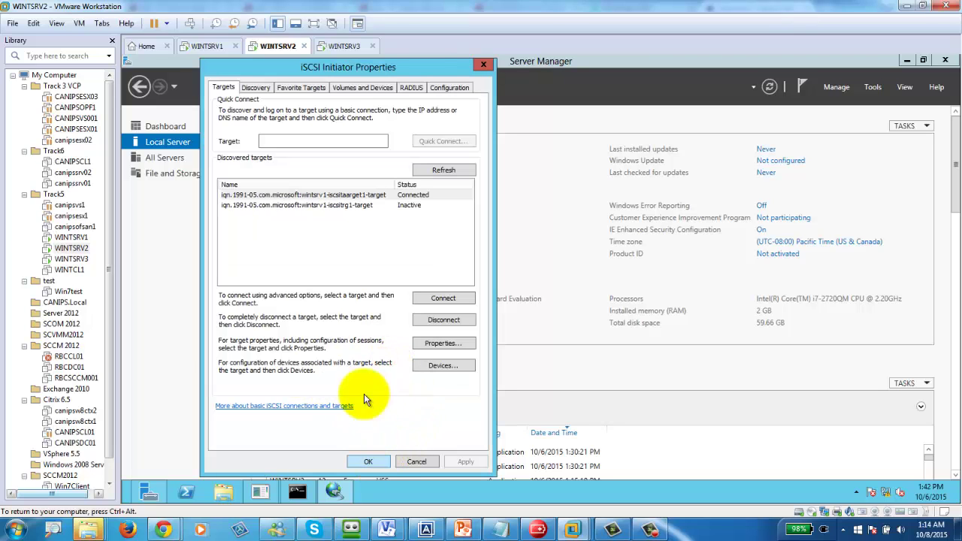
- Try to disconnect the inactive iscsitrg1 target from all sessions on WINTSRV2
{"action": "left_click", "coordinate": [340, 207]}
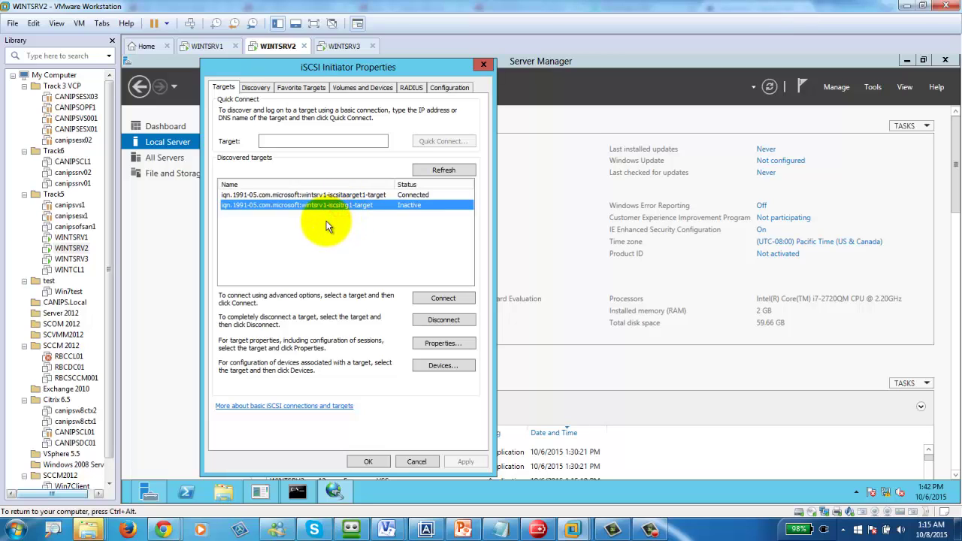
{"action": "left_click", "coordinate": [441, 322]}
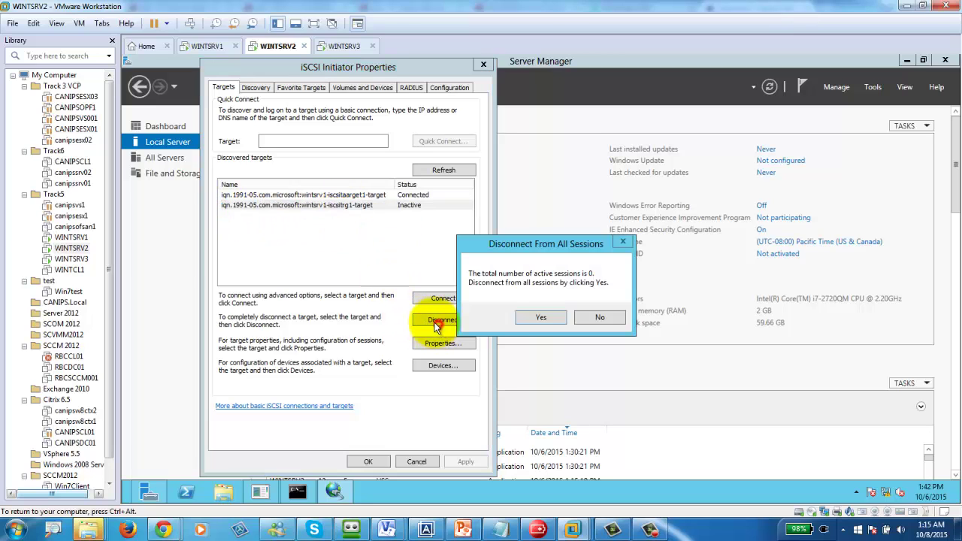
{"action": "left_click", "coordinate": [533, 320]}
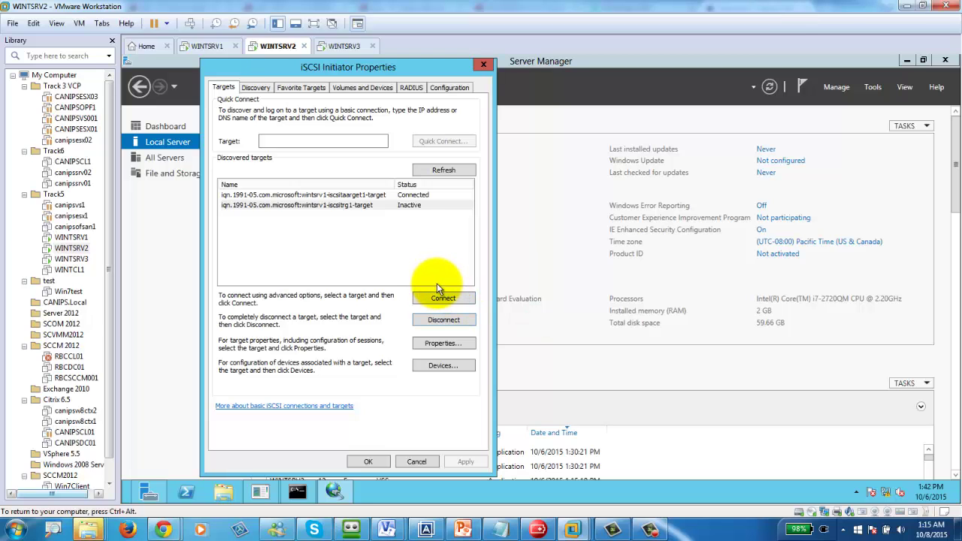
{"action": "left_click", "coordinate": [381, 206]}
{"action": "left_click", "coordinate": [366, 194]}
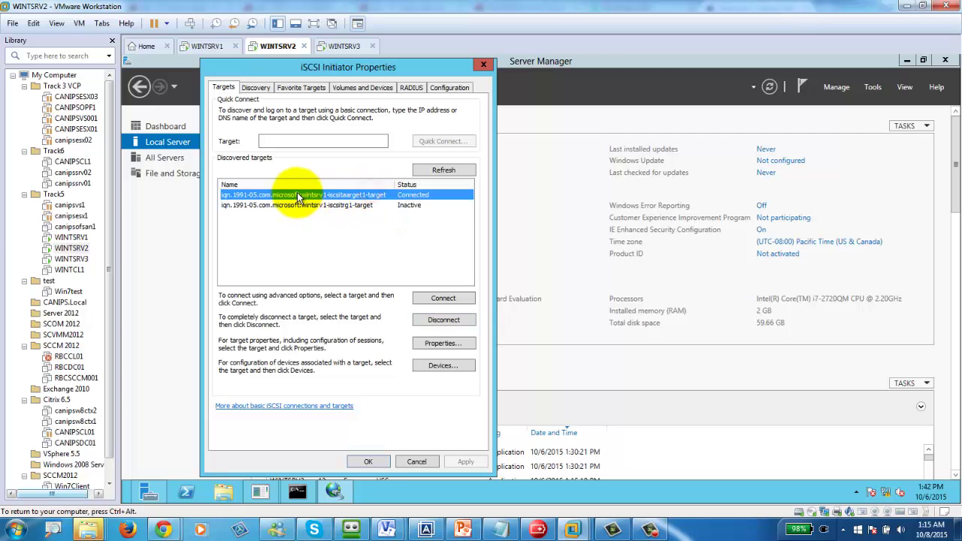
{"action": "left_click", "coordinate": [360, 206]}
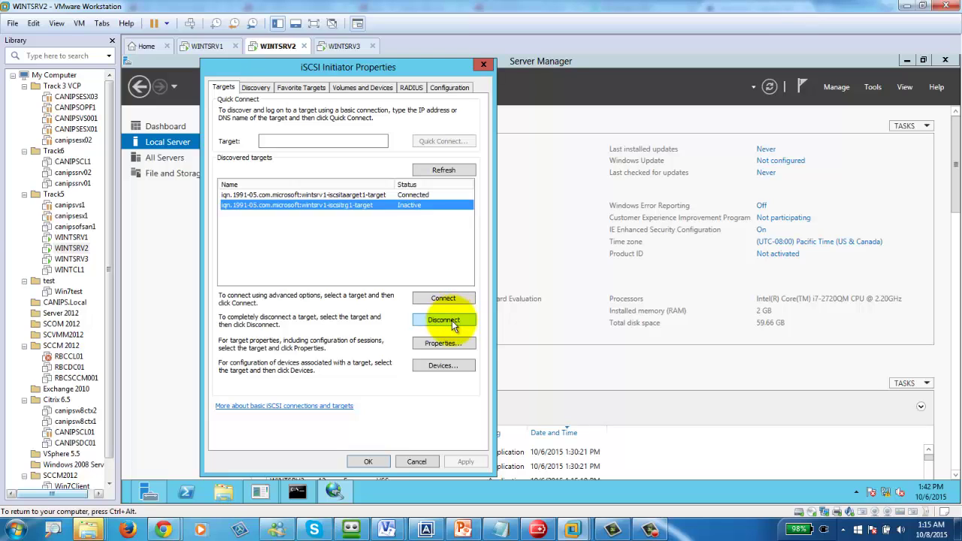
{"action": "left_click", "coordinate": [444, 320]}
{"action": "left_click", "coordinate": [538, 322]}
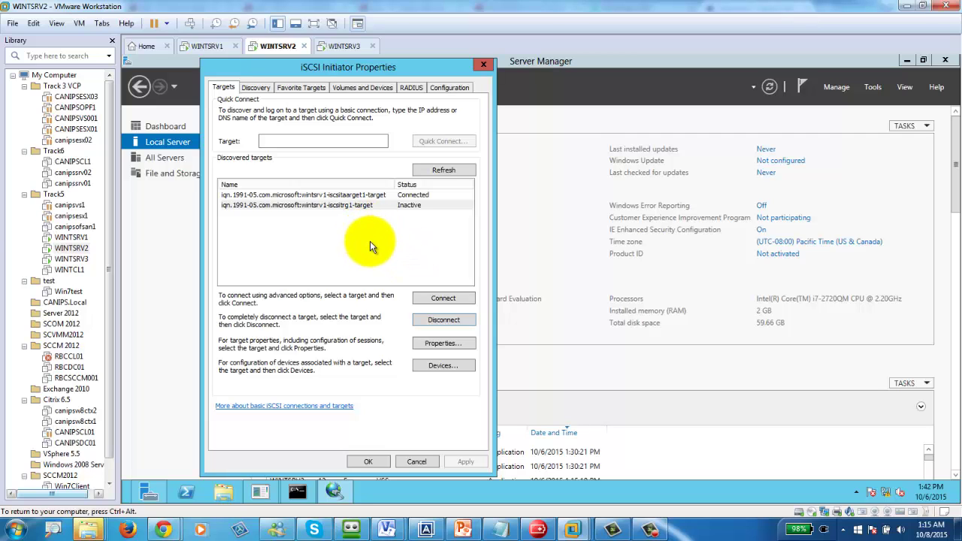
- Select the iscsitaarget1 target, accept the iSCSI Initiator properties on WINTSRV2, and view the computer's drives in File Explorer
{"action": "left_click", "coordinate": [286, 195]}
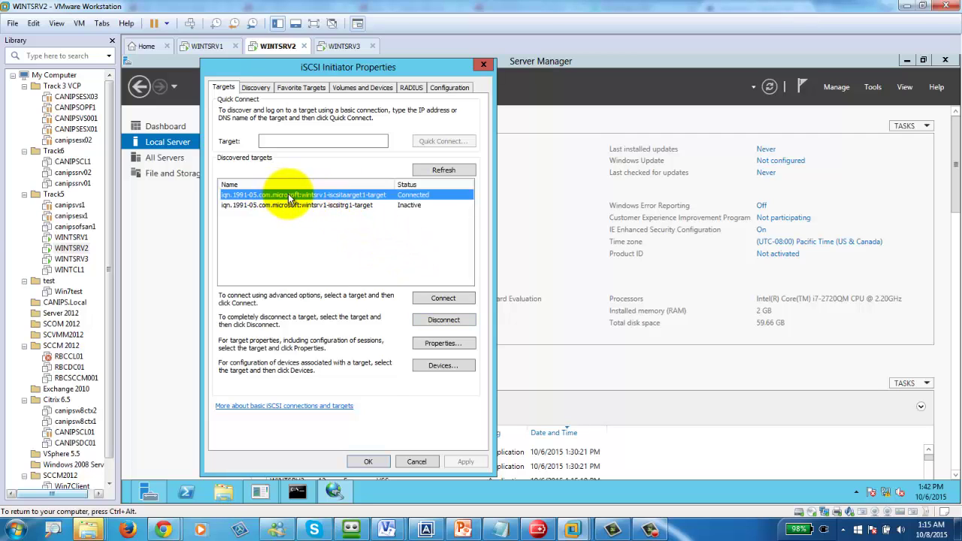
{"action": "left_click", "coordinate": [369, 462]}
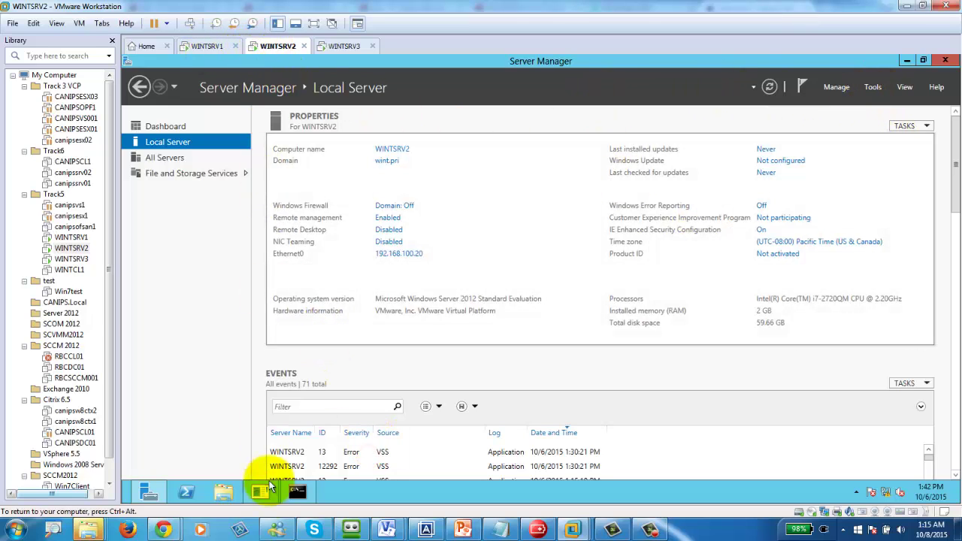
{"action": "left_click", "coordinate": [225, 492]}
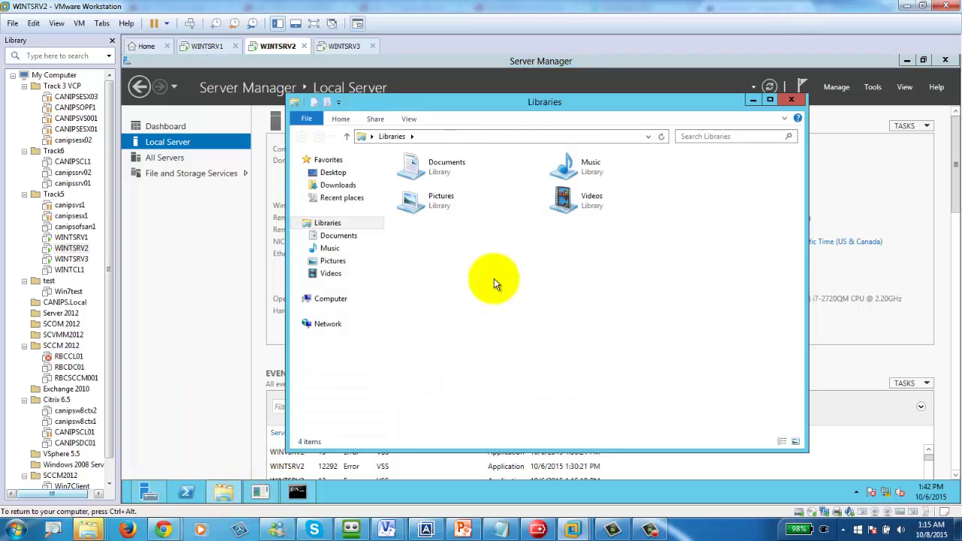
{"action": "left_click", "coordinate": [331, 298]}
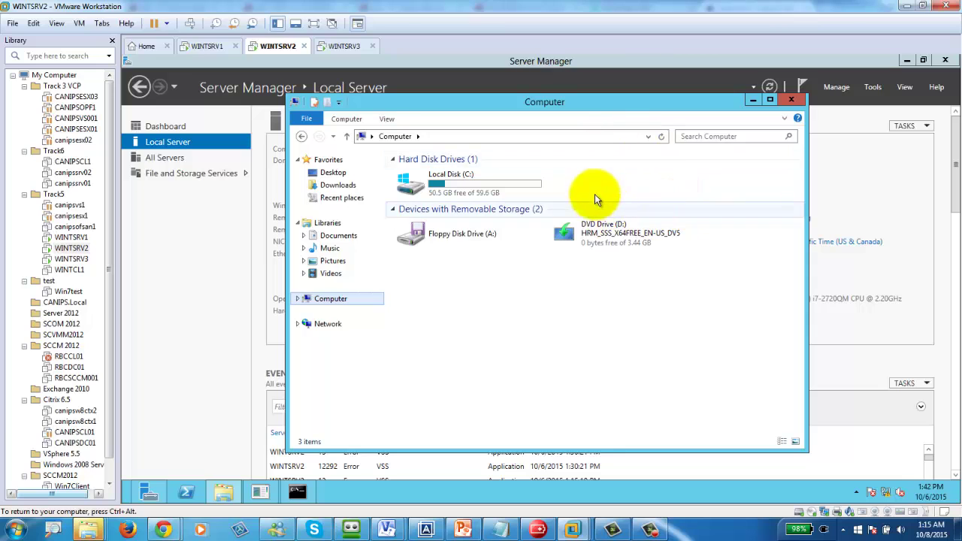
- Try to open the management console for Computer from File Explorer
{"action": "right_click", "coordinate": [329, 300]}
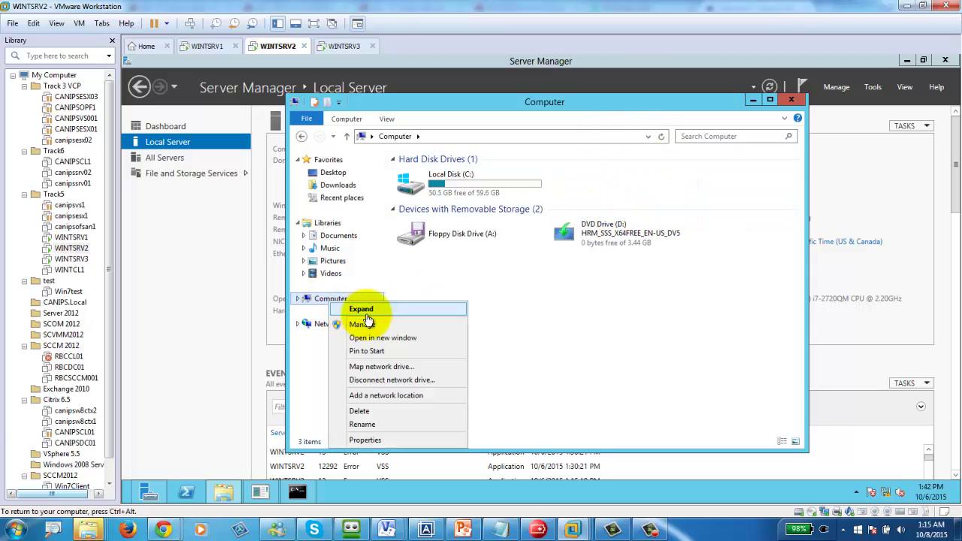
{"action": "left_click", "coordinate": [364, 310]}
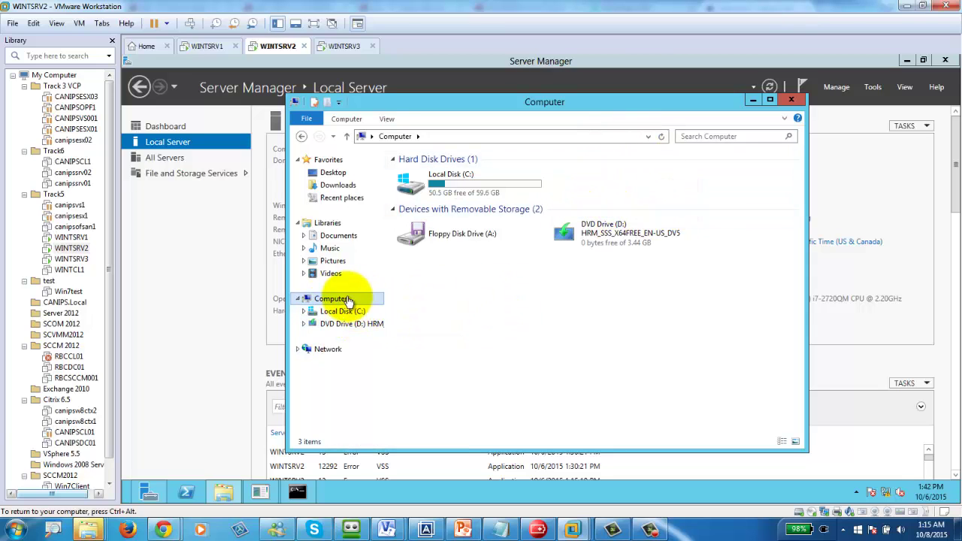
{"action": "right_click", "coordinate": [382, 299]}
{"action": "left_click", "coordinate": [401, 322]}
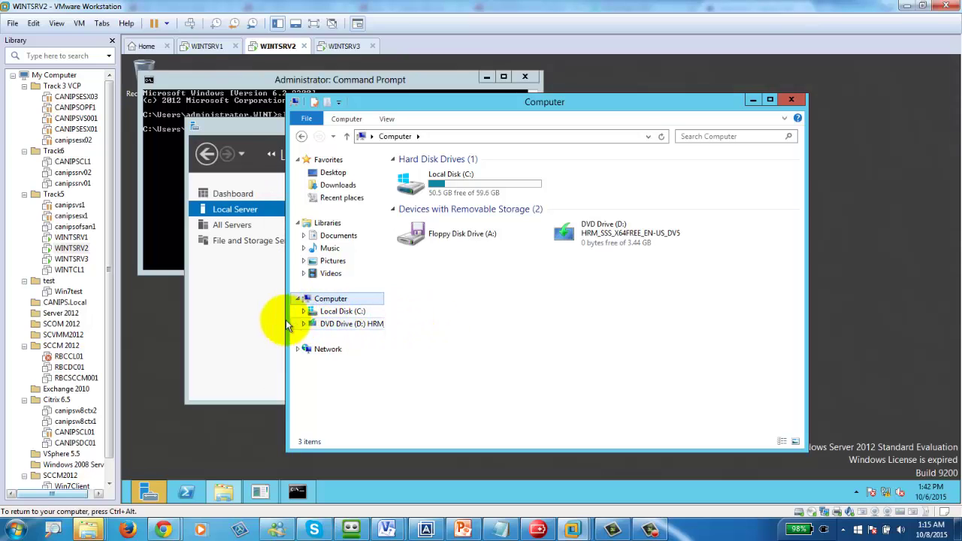
{"action": "left_click", "coordinate": [255, 319]}
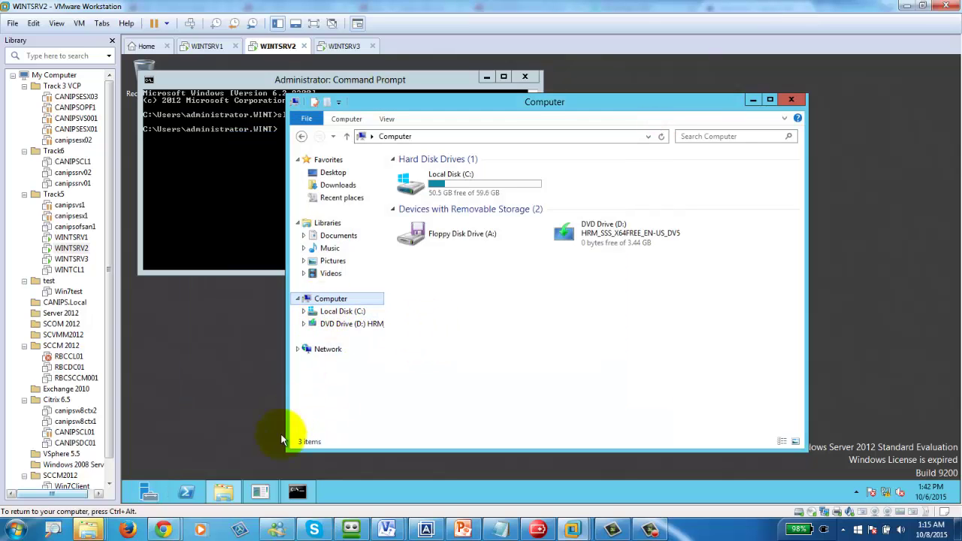
- Open Disk Management in Computer Management from Server Manager and initialize Disk 1 with the MBR partition style
{"action": "left_click", "coordinate": [144, 492]}
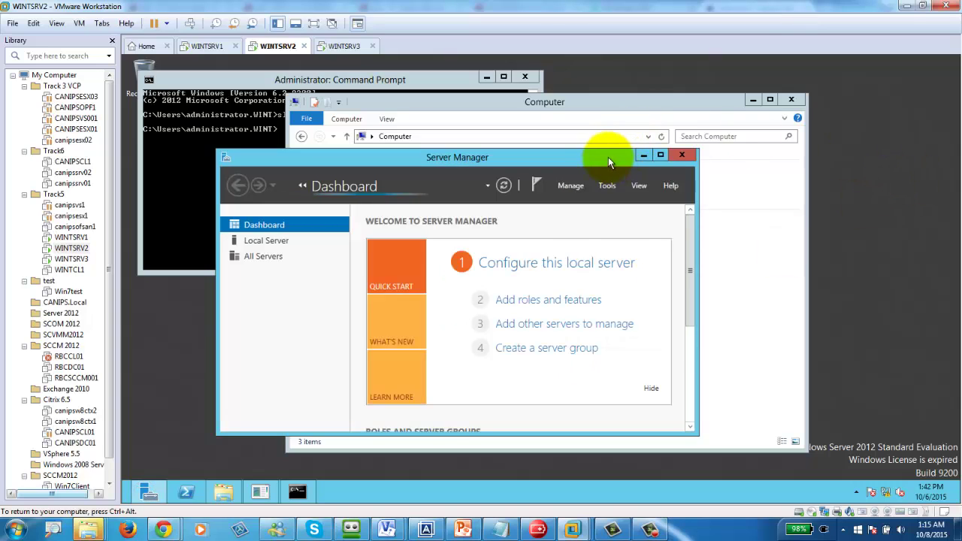
{"action": "left_click", "coordinate": [659, 154]}
{"action": "left_click", "coordinate": [869, 89]}
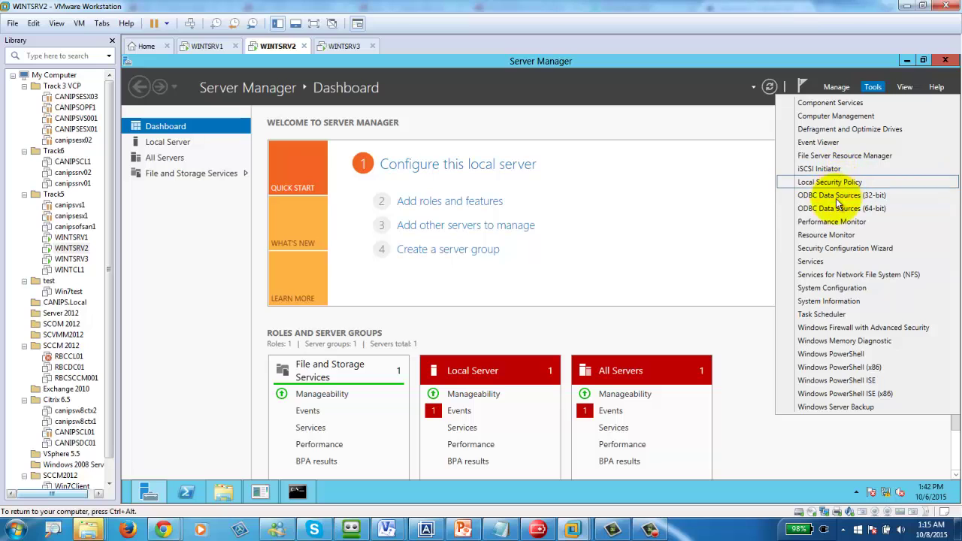
{"action": "left_click", "coordinate": [846, 115]}
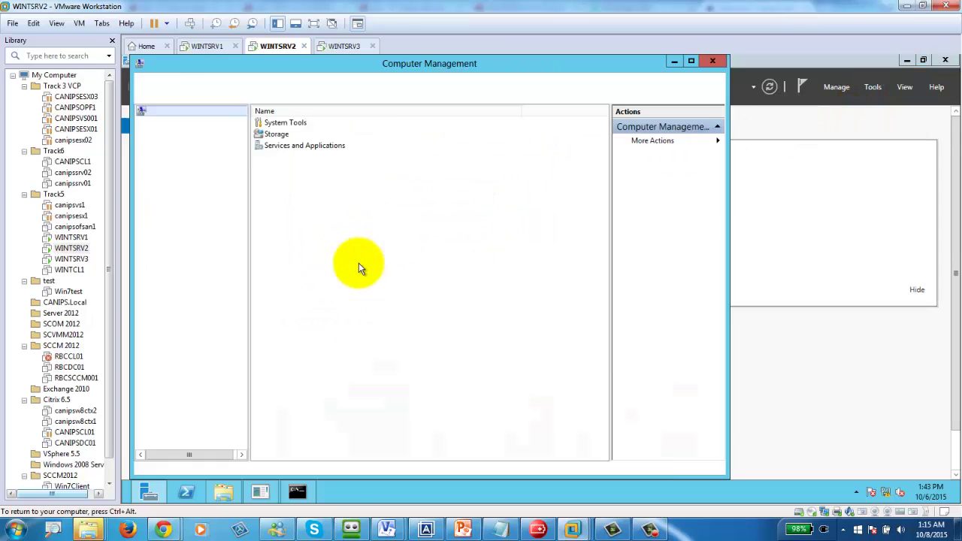
{"action": "left_click", "coordinate": [193, 219]}
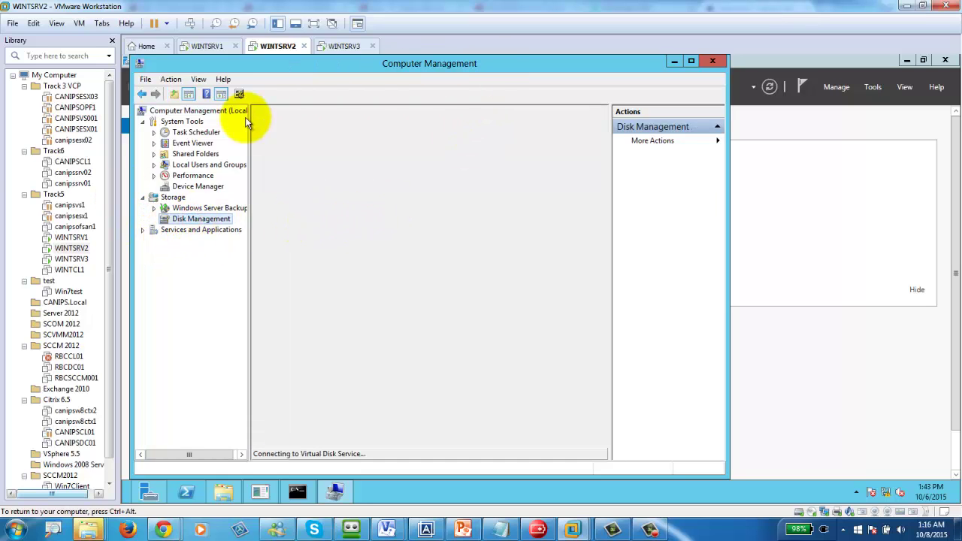
{"action": "left_click", "coordinate": [496, 66]}
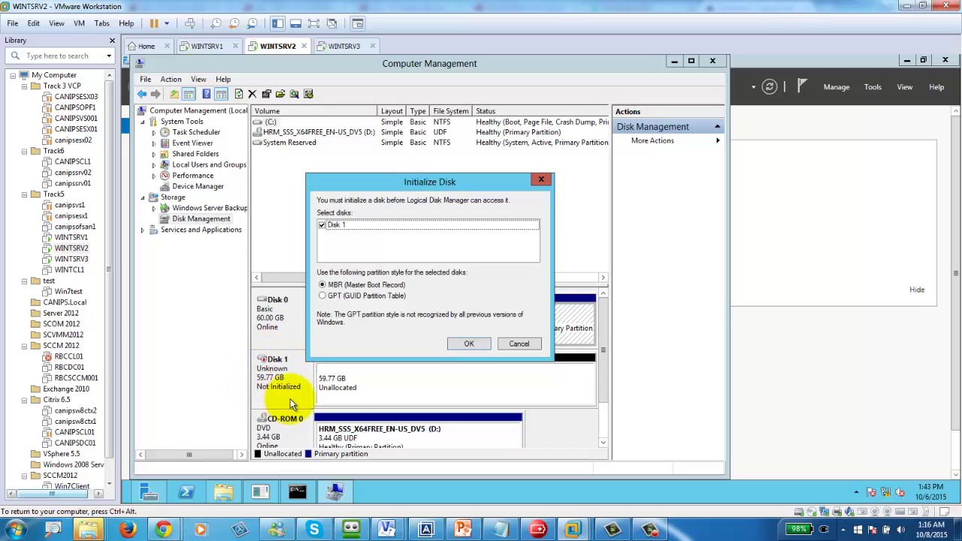
{"action": "left_click", "coordinate": [465, 344]}
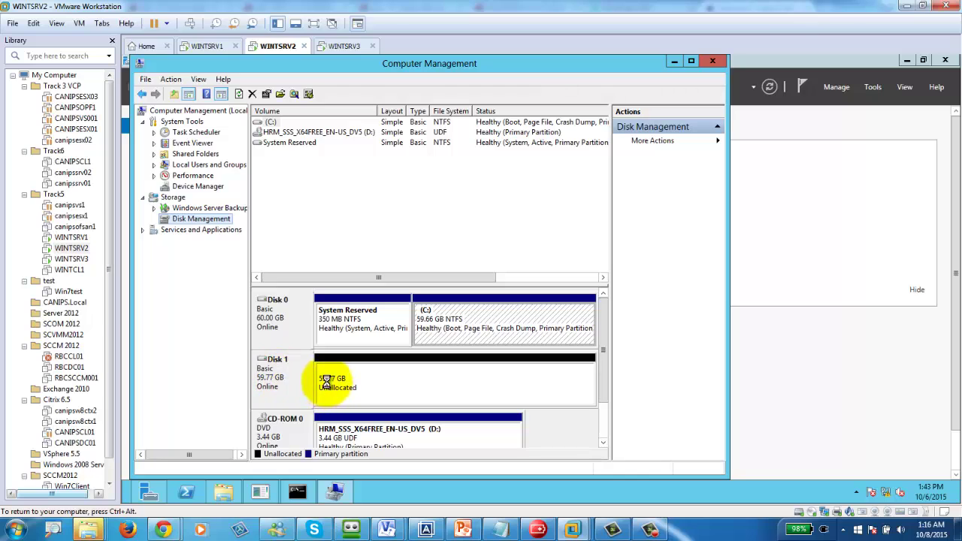
- Create a simple volume in Disk 1's unallocated space, quick-formatted as NTFS with the default allocation unit size and the label New Volume
{"action": "right_click", "coordinate": [388, 378]}
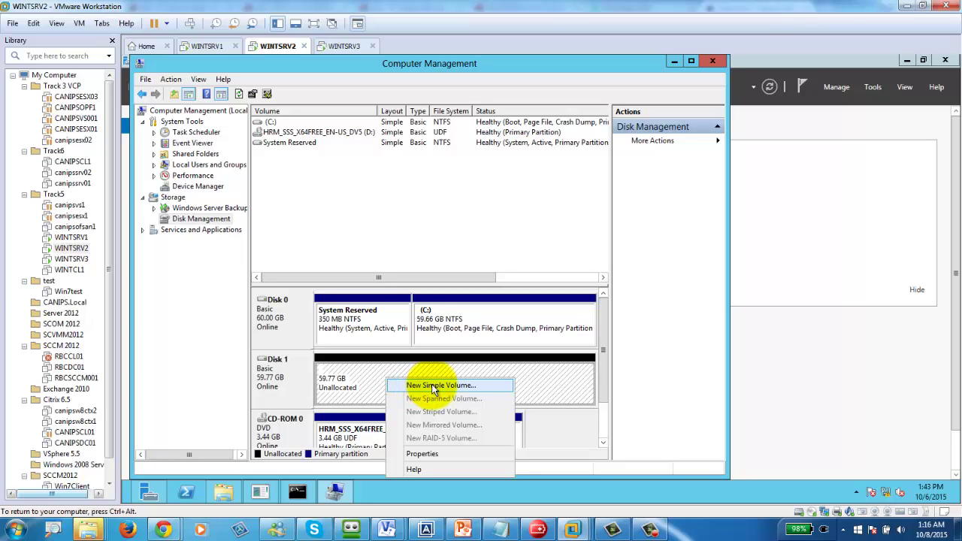
{"action": "left_click", "coordinate": [394, 384]}
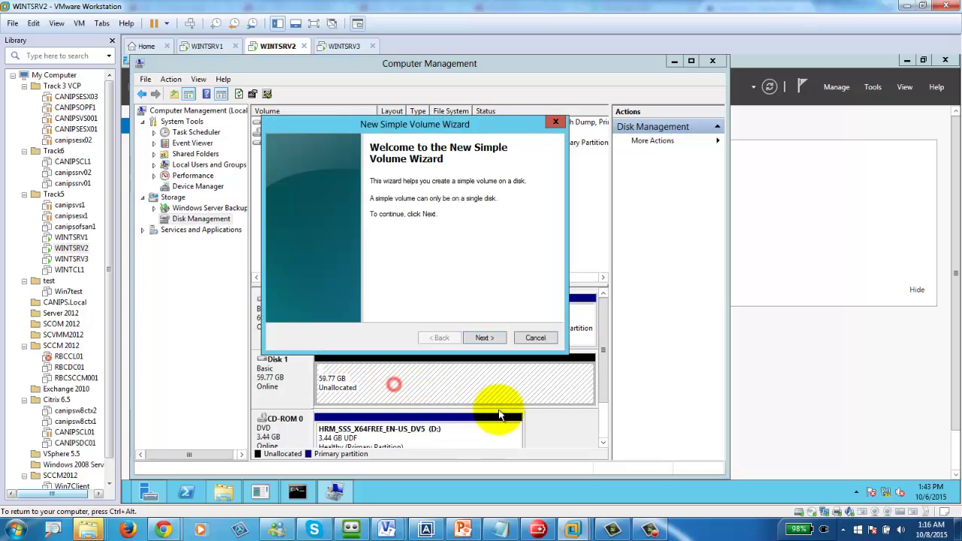
{"action": "left_click", "coordinate": [483, 338]}
{"action": "left_click", "coordinate": [483, 337]}
{"action": "left_click", "coordinate": [484, 338]}
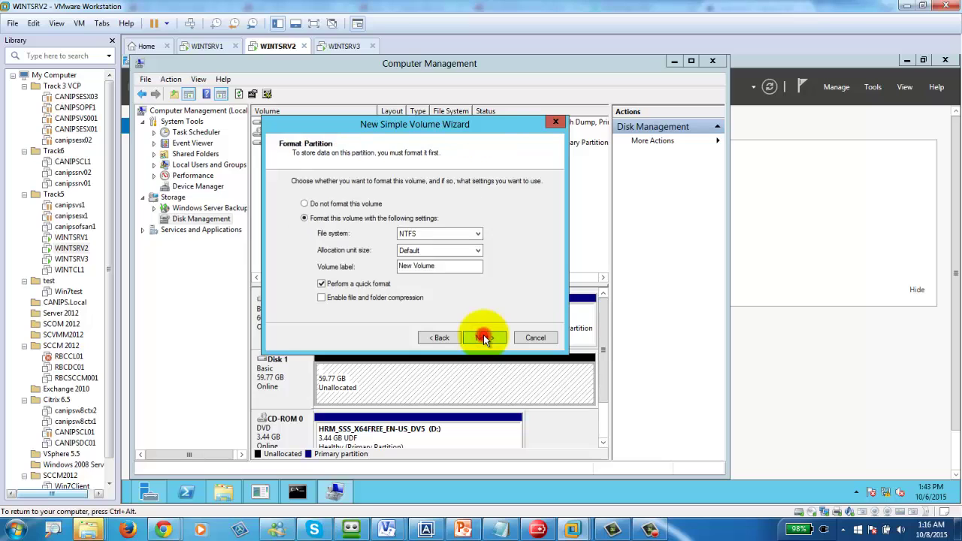
{"action": "left_click", "coordinate": [483, 338]}
{"action": "left_click", "coordinate": [484, 338]}
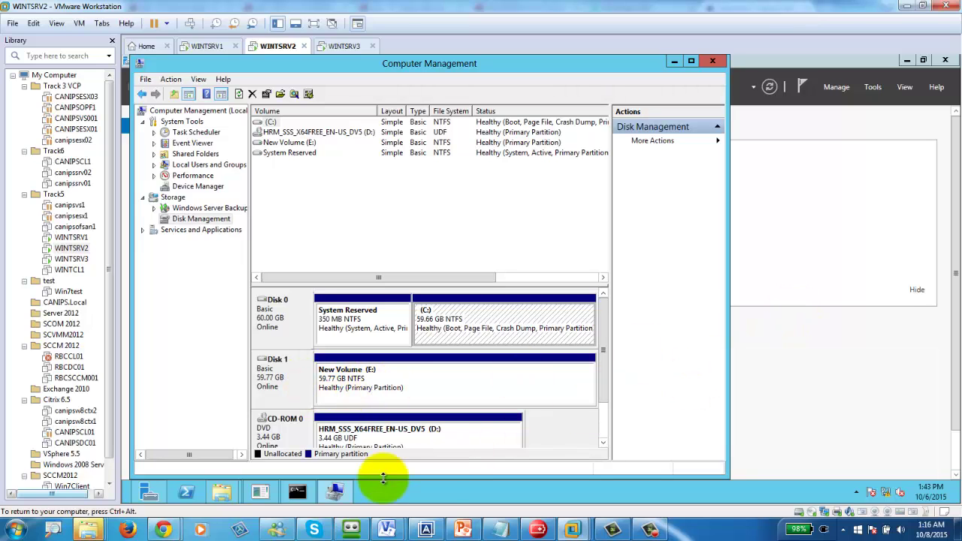
- Dismiss the pending prompt to format drive E and view WINTSRV2's drives in File Explorer
{"action": "mouse_move", "coordinate": [224, 492]}
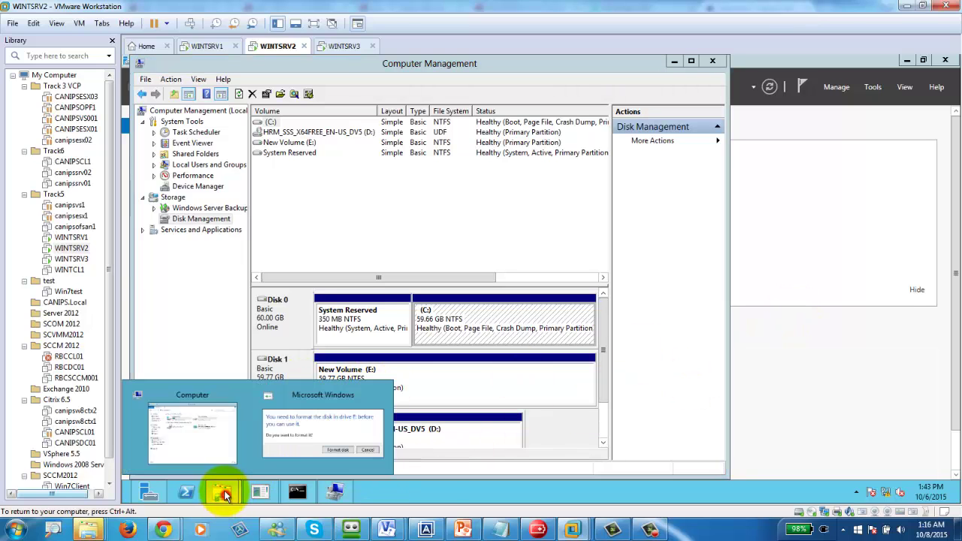
{"action": "left_click", "coordinate": [303, 436]}
{"action": "left_click", "coordinate": [617, 283]}
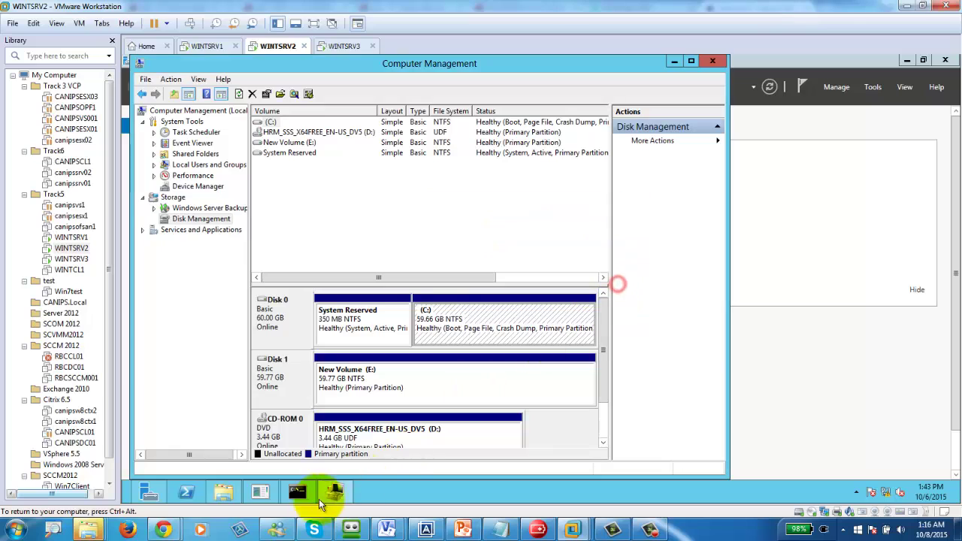
{"action": "left_click", "coordinate": [224, 493]}
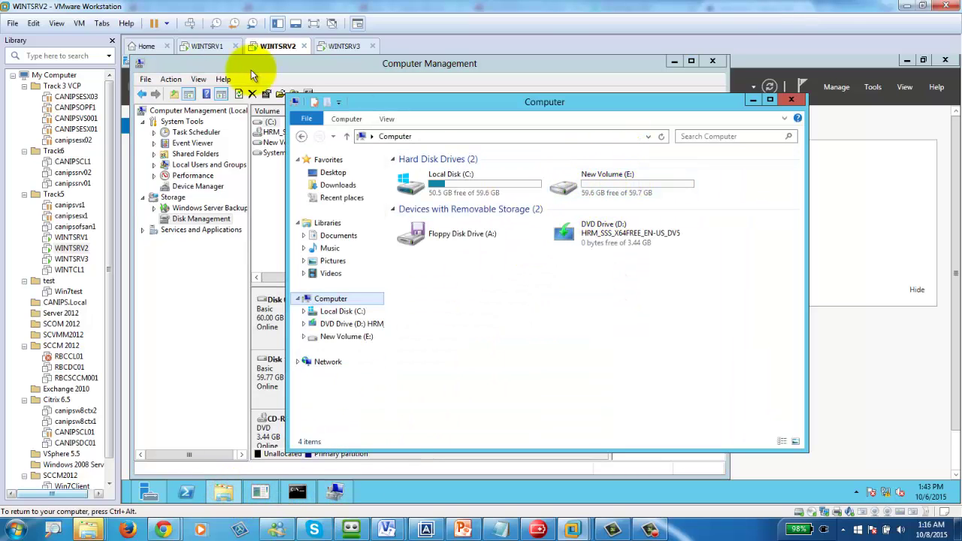
- View WINTSRV1's disks in Server Manager, and examine the shared storage connections in the FailoverCluster.vsd diagram in Visio
{"action": "left_click", "coordinate": [215, 46]}
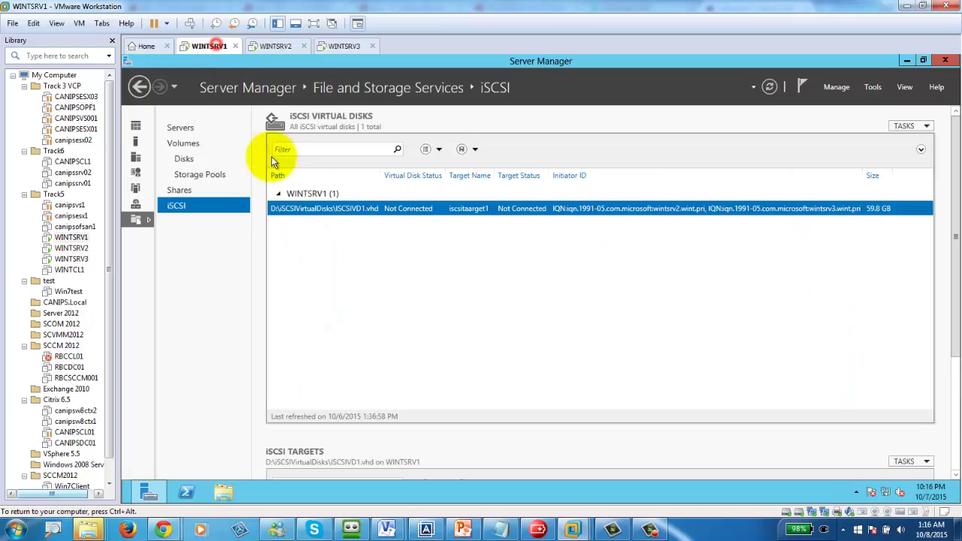
{"action": "left_click", "coordinate": [184, 159]}
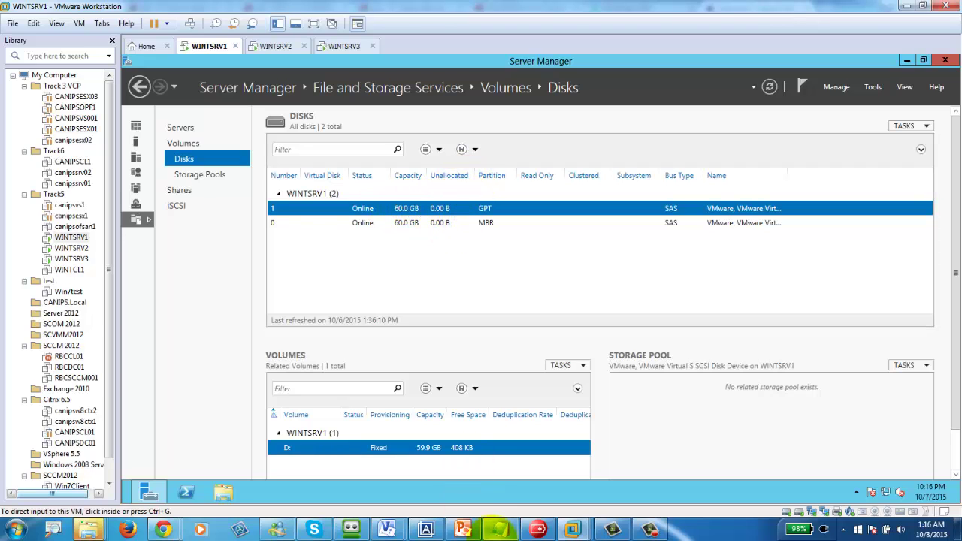
{"action": "mouse_move", "coordinate": [398, 532]}
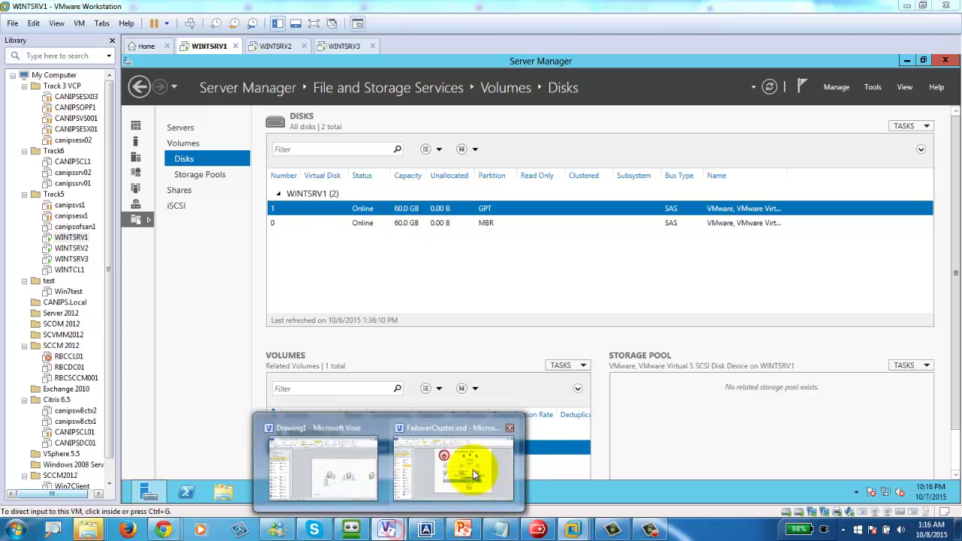
{"action": "left_click", "coordinate": [472, 468]}
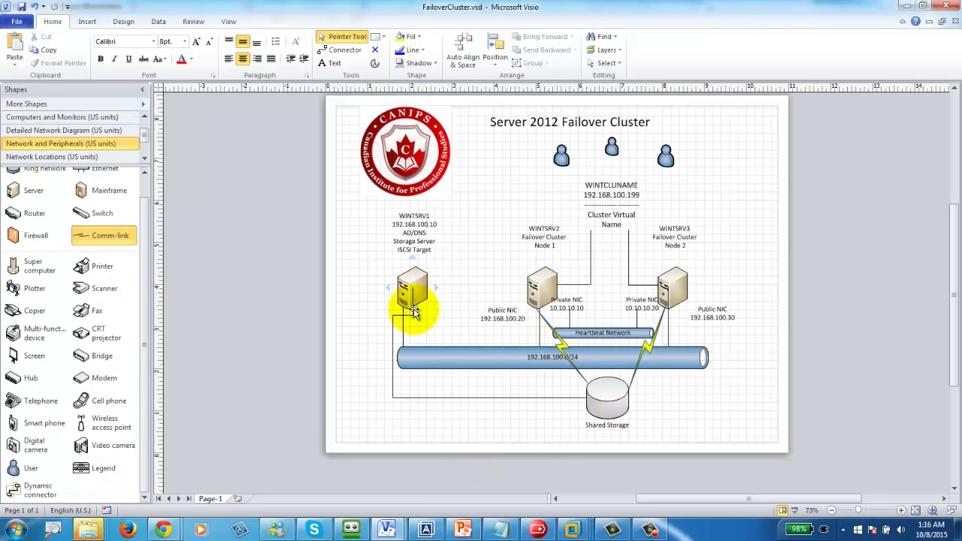
{"action": "left_click_drag", "start_coordinate": [415, 323], "coordinate": [393, 311]}
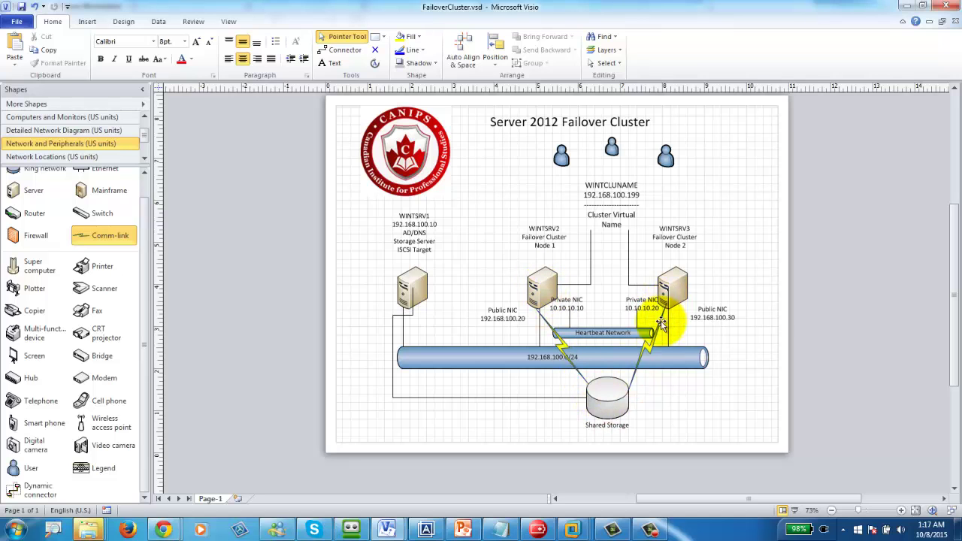
{"action": "left_click", "coordinate": [907, 6]}
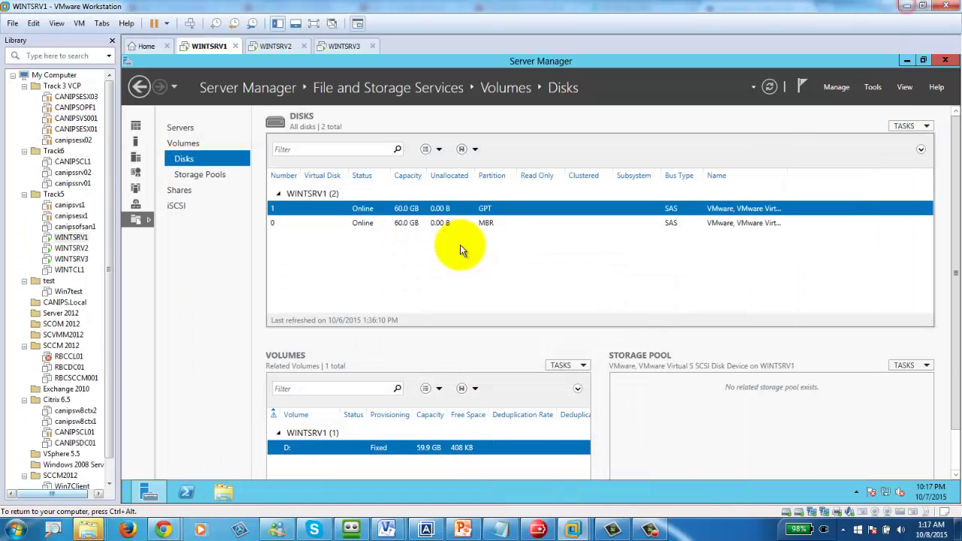
- Compare the drives of WINTSRV2 and WINTSRV3 in File Explorer, and return to the iSCSI page on WINTSRV1
{"action": "left_click", "coordinate": [176, 206]}
{"action": "left_click", "coordinate": [277, 46]}
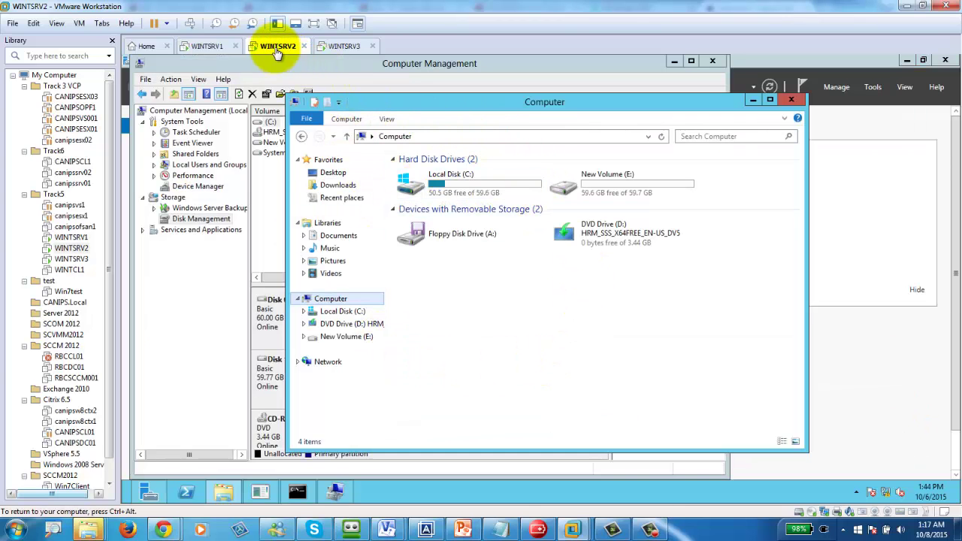
{"action": "left_click", "coordinate": [344, 45]}
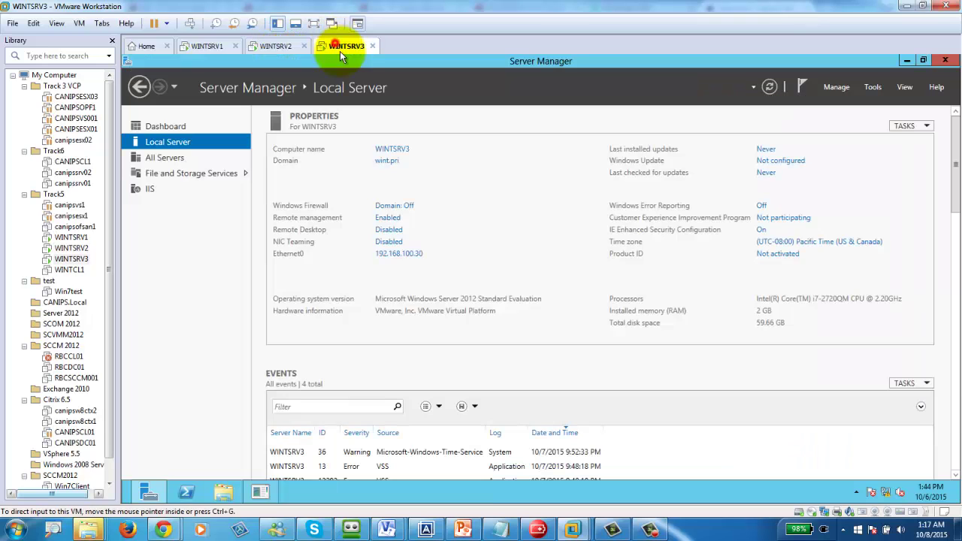
{"action": "left_click", "coordinate": [224, 488]}
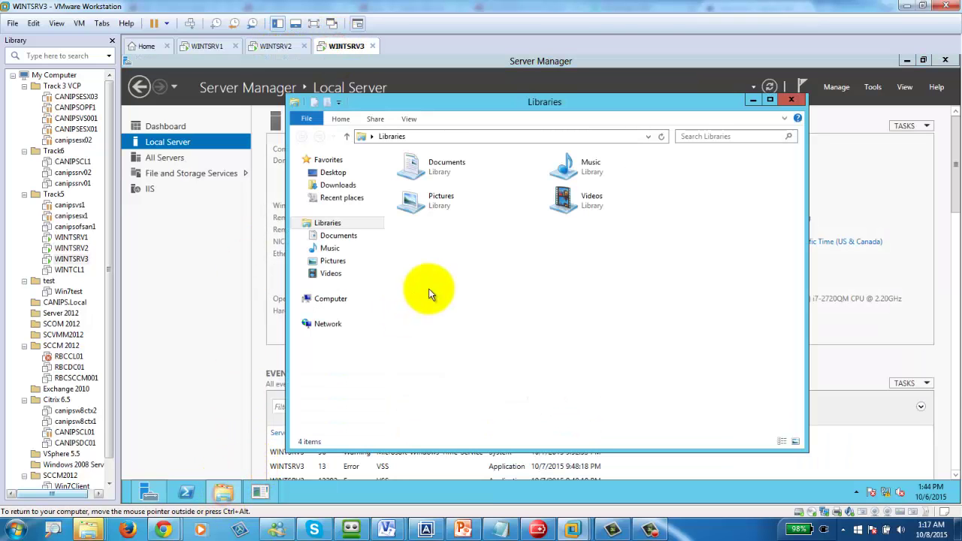
{"action": "left_click", "coordinate": [331, 299]}
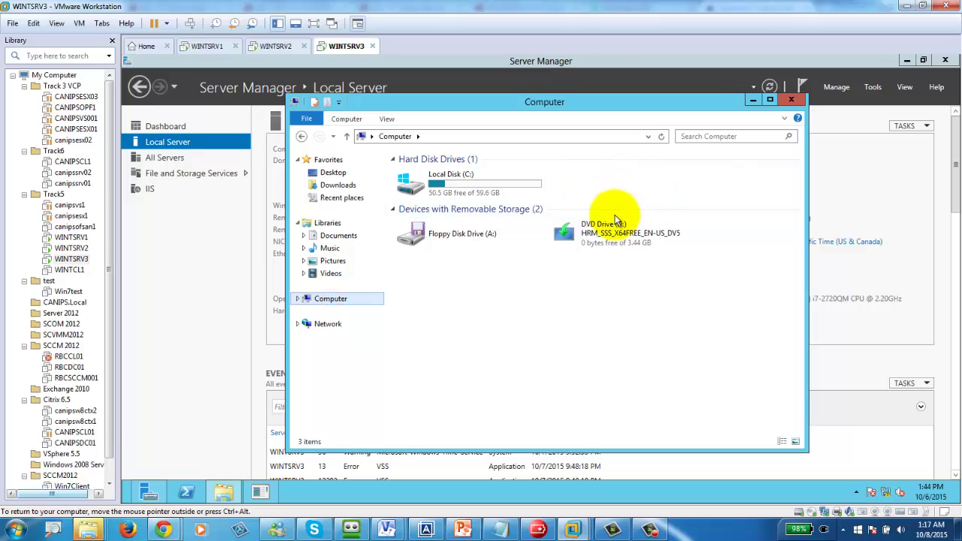
{"action": "left_click", "coordinate": [209, 46]}
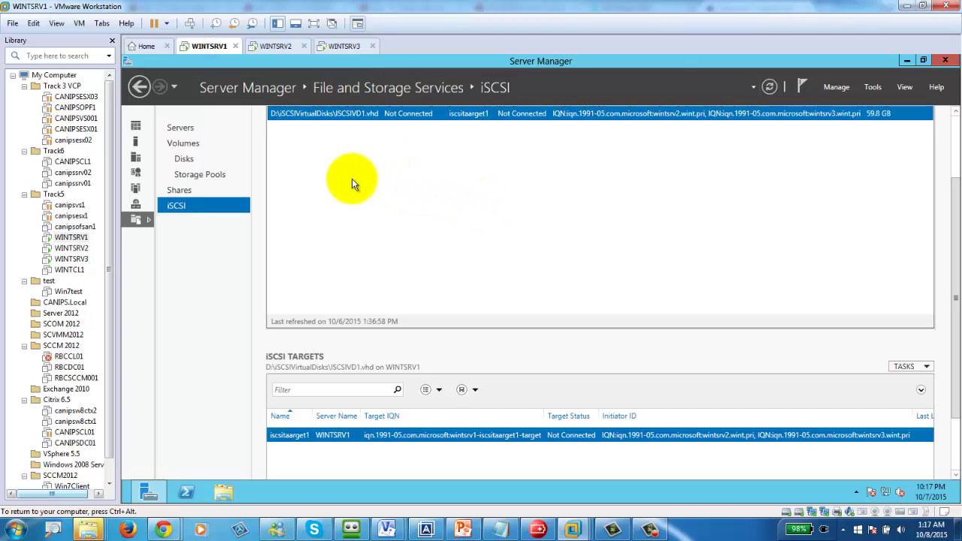
{"action": "left_click", "coordinate": [648, 530]}
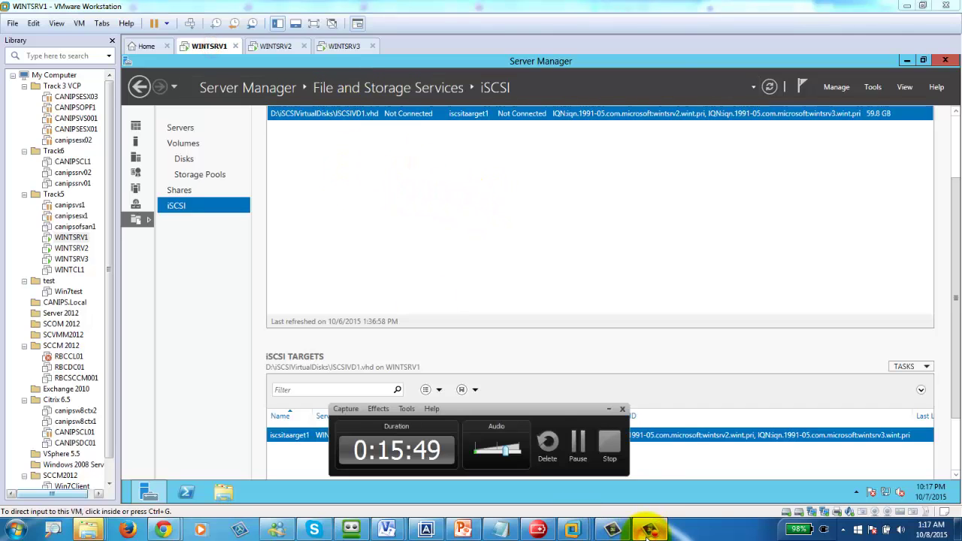
{"action": "left_click", "coordinate": [208, 303]}
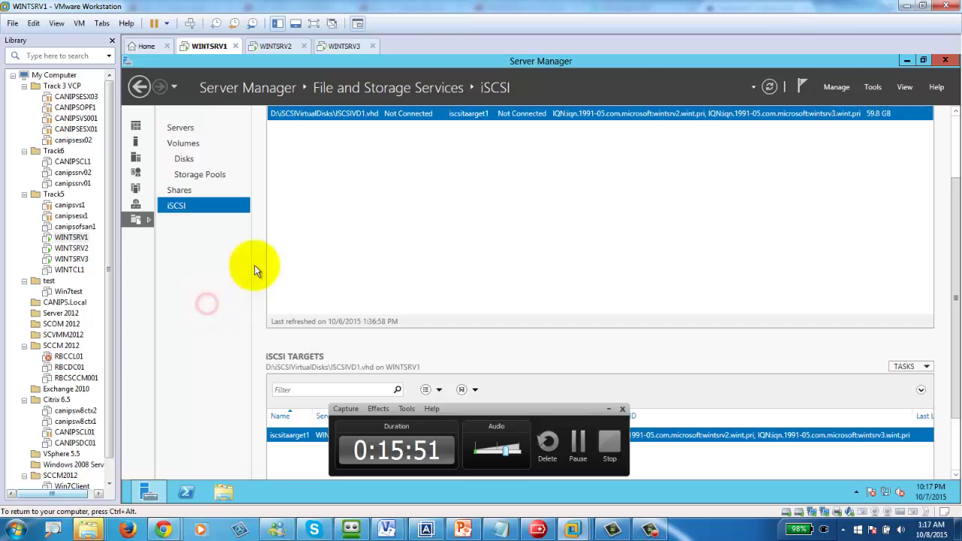